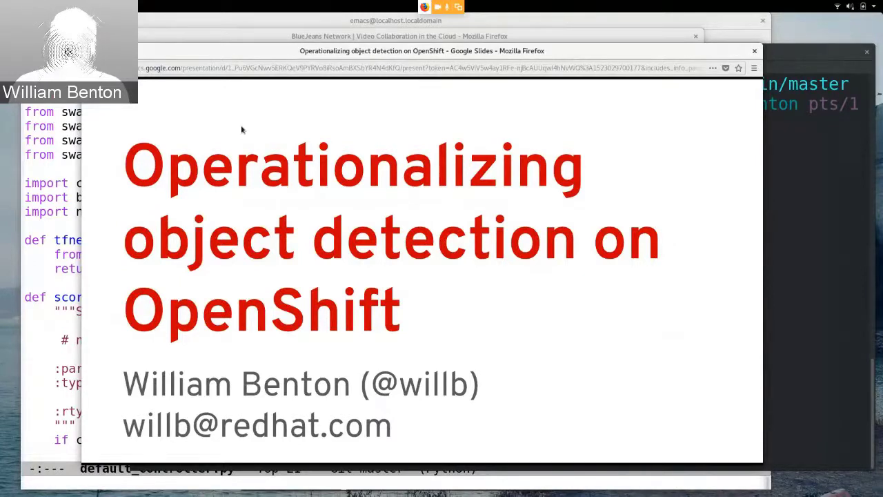
Step: View the cyclist photo compton.jpg in the image viewer, then return to the prompt
click(778, 61)
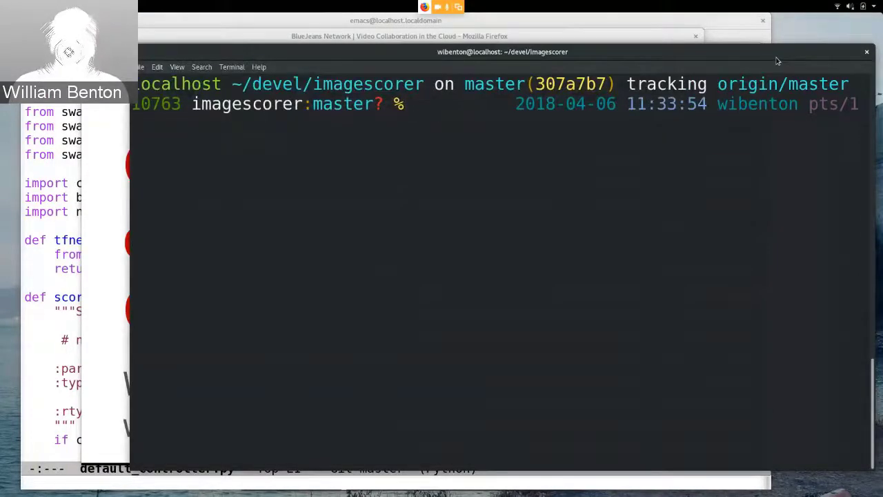
text(eog compton.jpg)
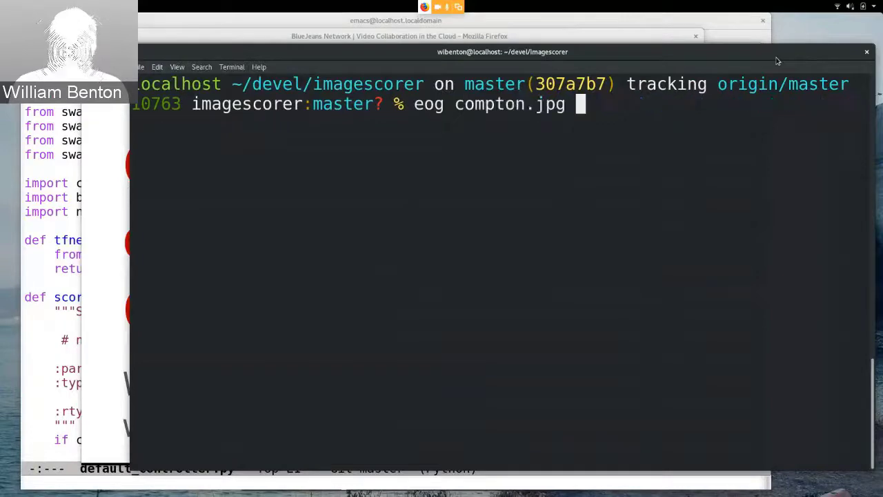
key(Return)
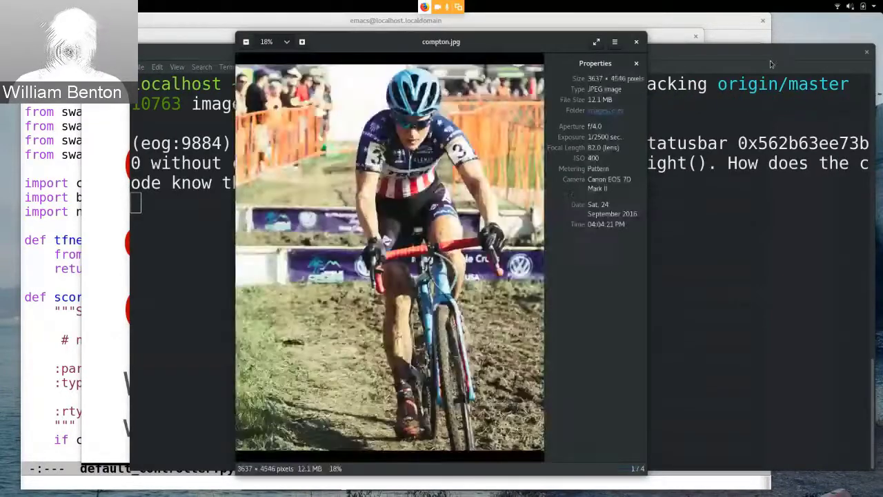
key(ctrl+c)
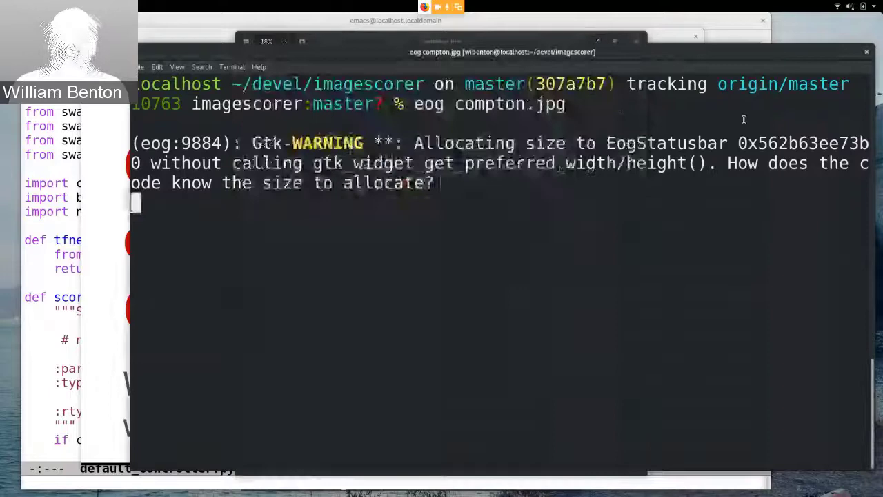
text(eog )
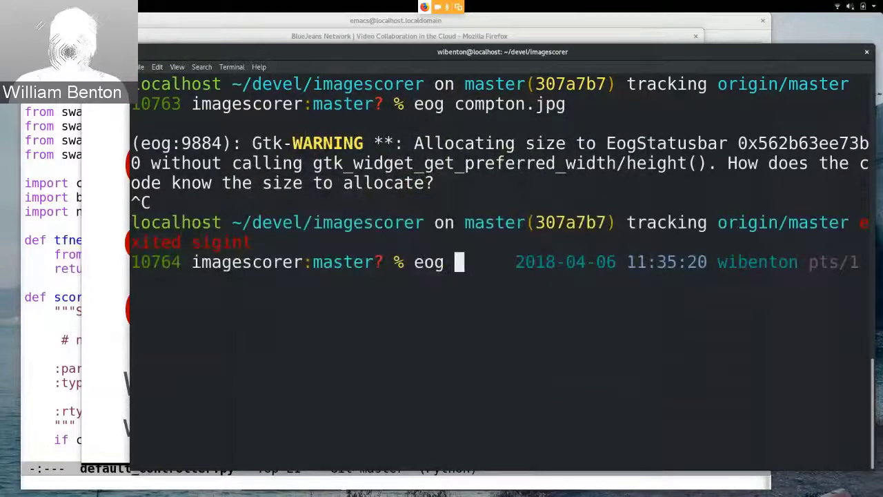
text(ma)
Step: View macaw.jpg and then kid+dog.jpg in the image viewer using eog
key(Tab)
key(Return)
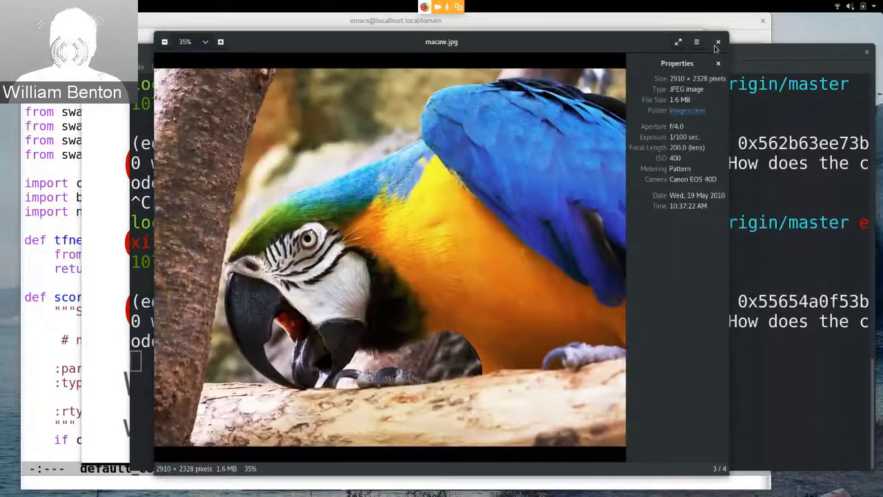
click(715, 47)
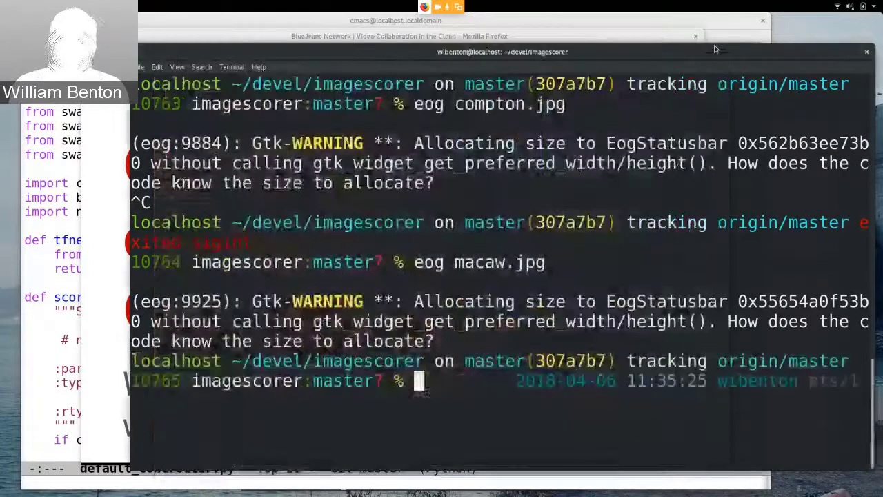
text(eog k)
key(Tab)
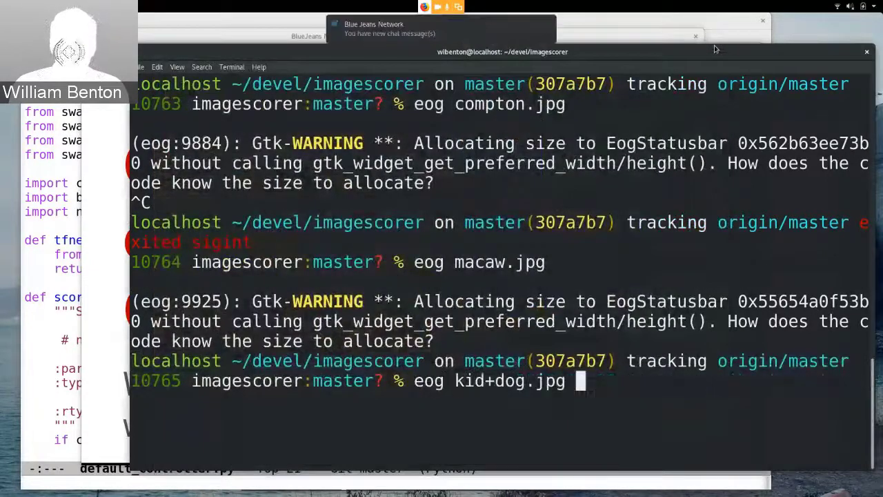
key(Return)
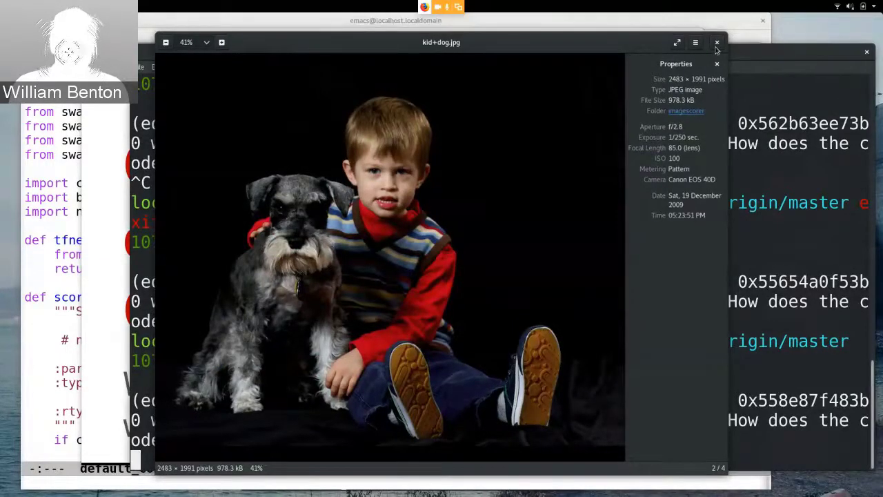
click(718, 42)
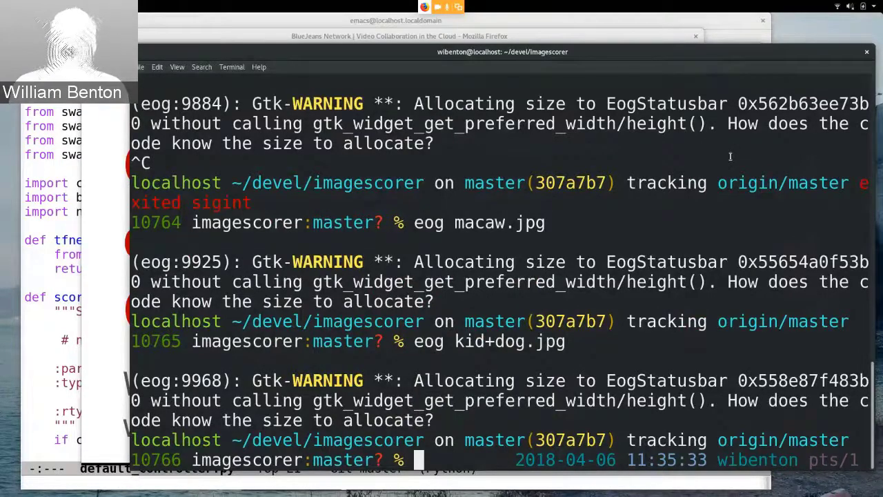
Step: Recall the payload pipeline and highlight its payload script, YOLO service URL and HTTP request parts
key(Up)
key(Up)
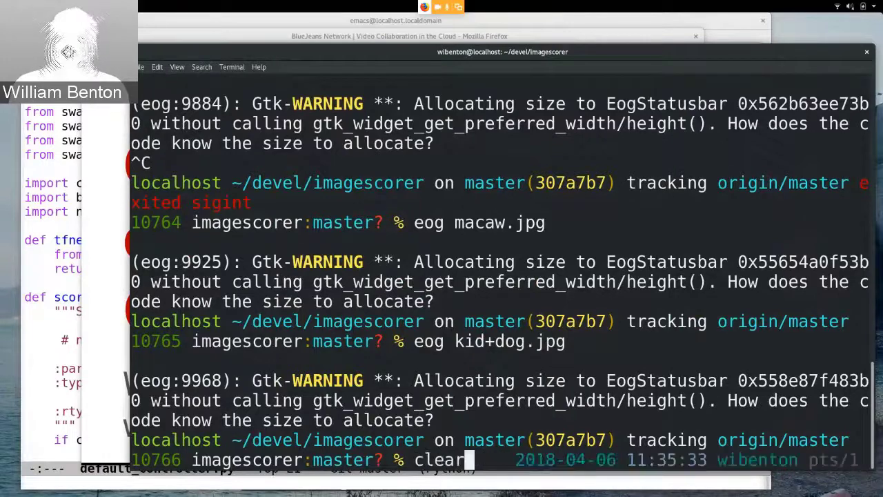
key(Up)
key(Up)
key(Up)
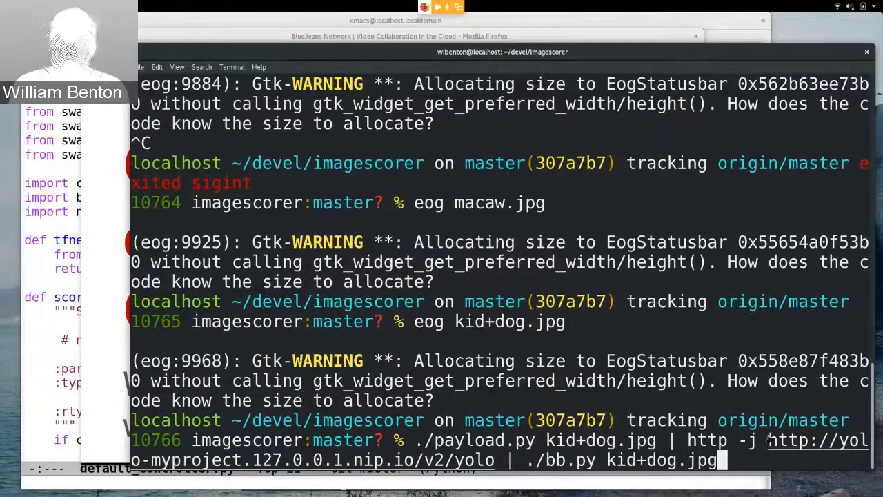
mouse_move(769, 440)
mouse_down()
mouse_move(413, 462)
mouse_move(498, 461)
mouse_up()
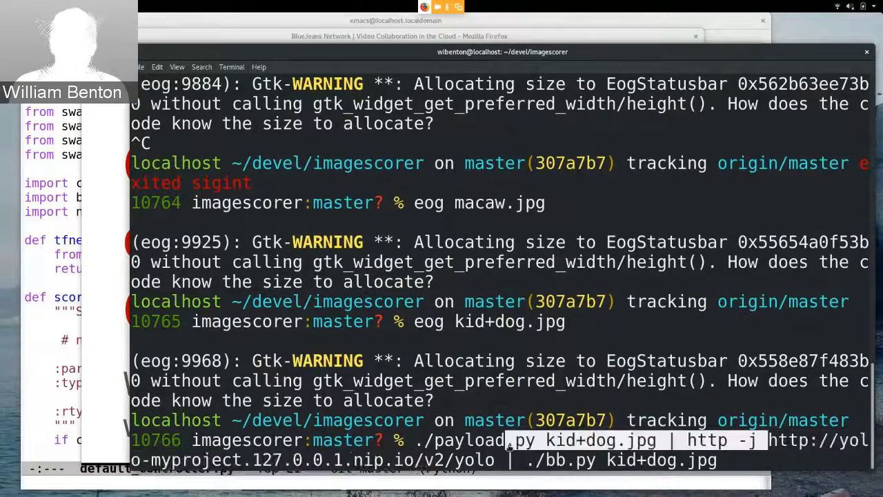
click(476, 446)
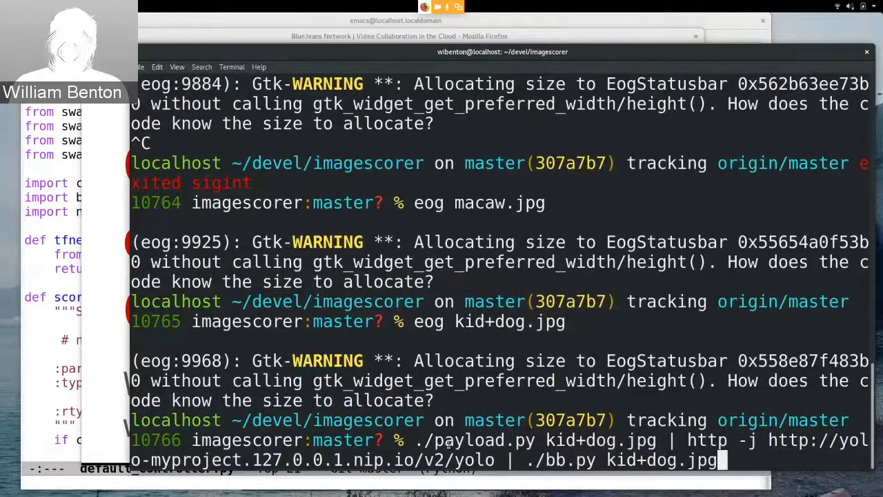
drag(416, 440, 534, 444)
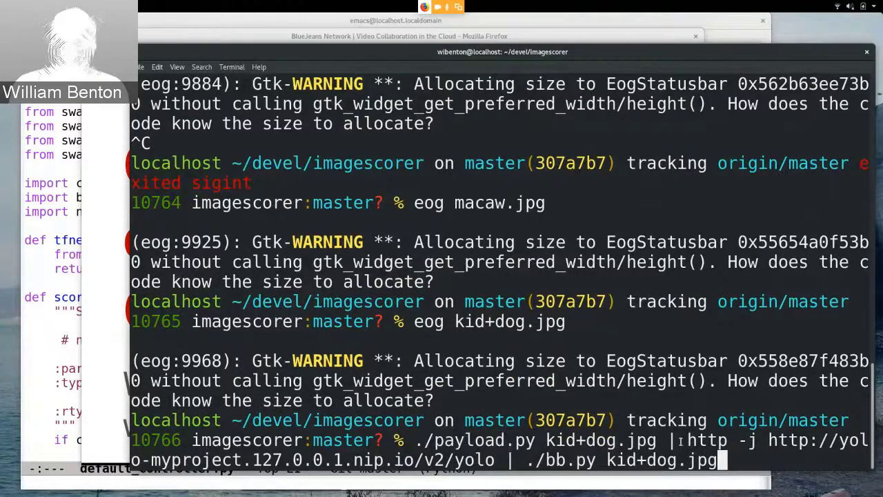
drag(686, 440, 509, 460)
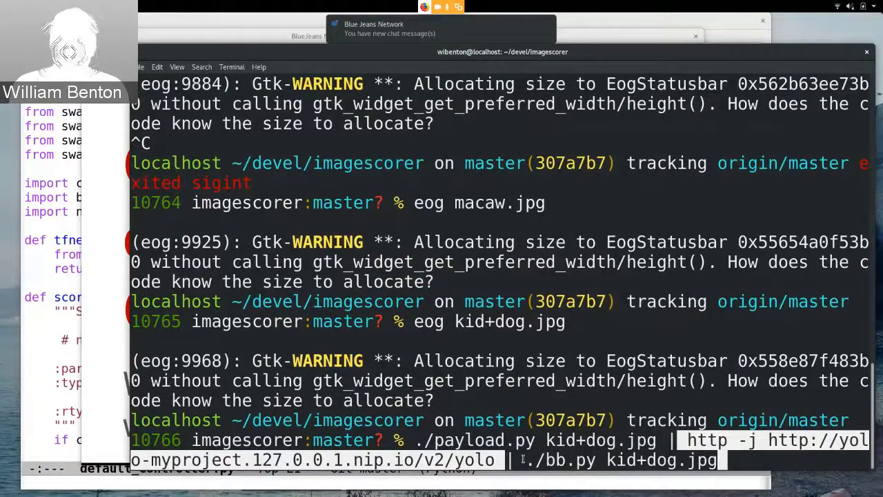
Step: Remove the trailing '| ./bb.py kid+dog.jpg' step from the recalled command
key(BackSpace)
key(BackSpace)
key(BackSpace)
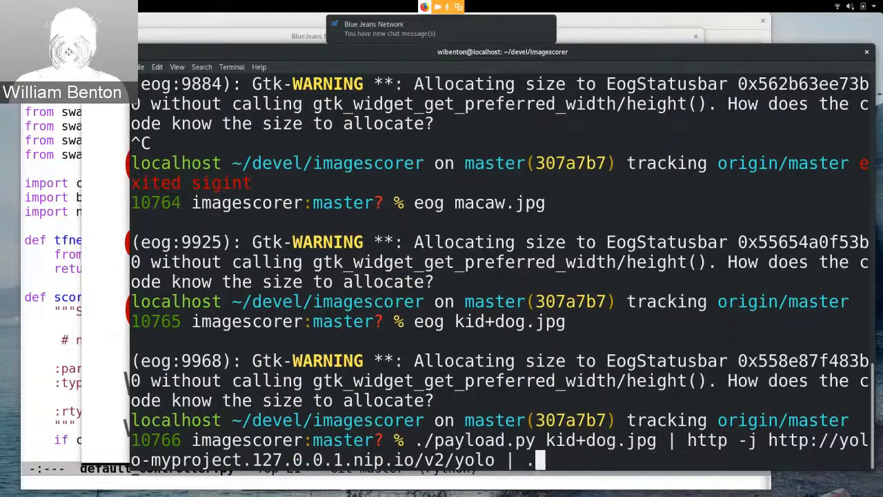
key(BackSpace)
key(BackSpace)
key(BackSpace)
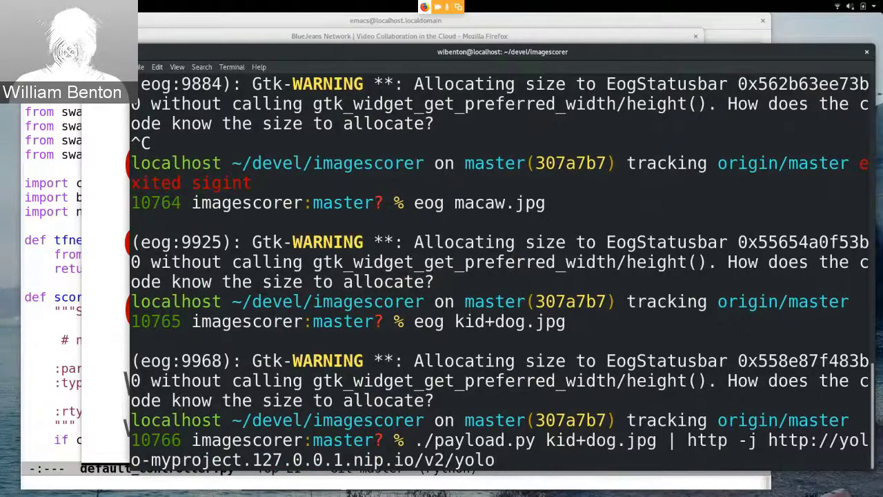
Step: Send kid+dog.jpg to the YOLO service and review the JSON detections, emphasizing the dog line
key(Return)
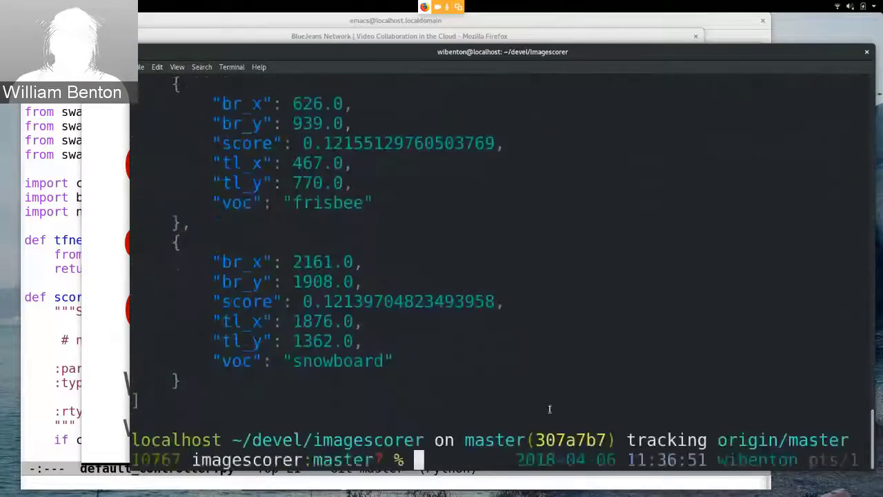
scroll(550, 409, up, 3)
scroll(545, 379, up, 3)
scroll(542, 352, up, 3)
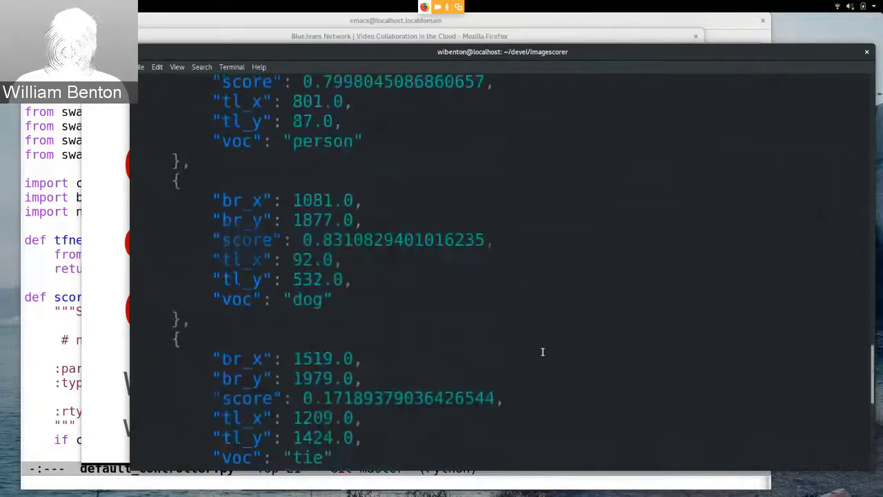
scroll(542, 352, up, 2)
scroll(542, 352, up, 2)
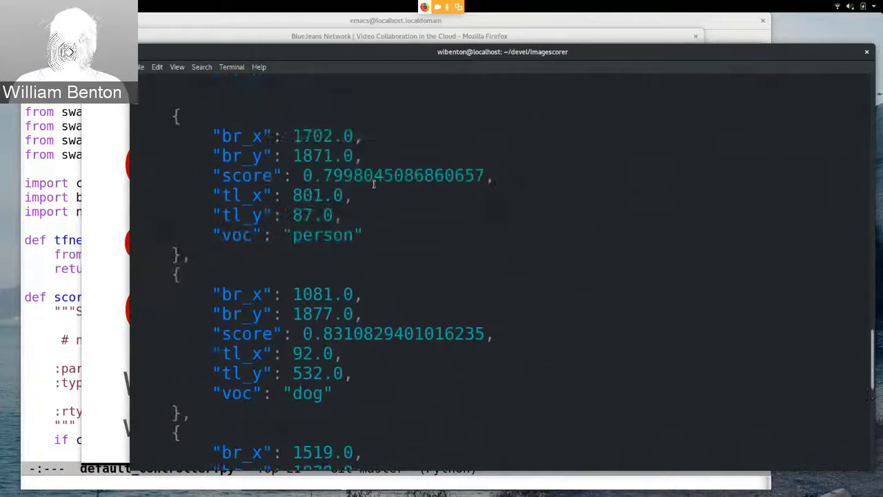
triple_click(308, 392)
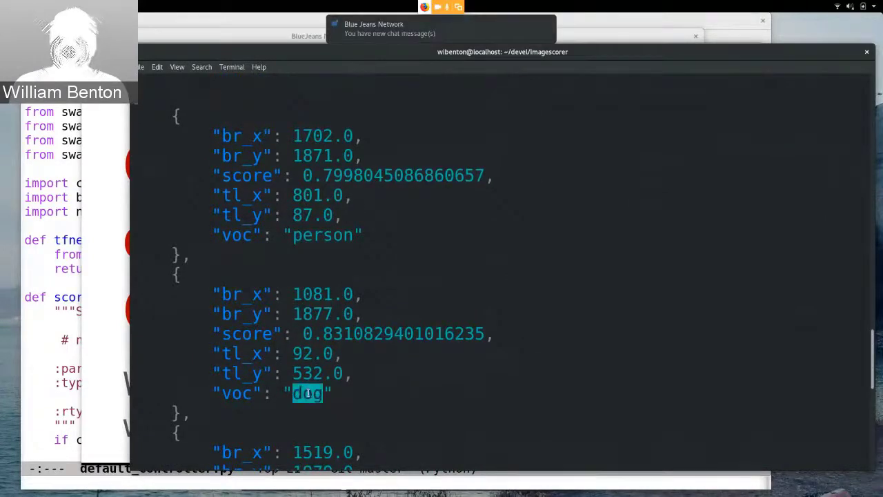
click(384, 334)
scroll(384, 334, down, 3)
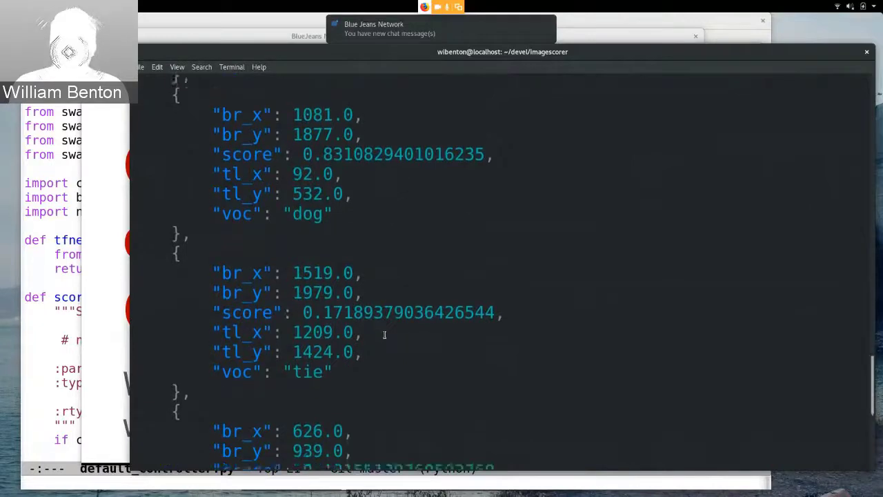
scroll(384, 334, down, 3)
scroll(332, 319, down, 3)
scroll(332, 319, down, 2)
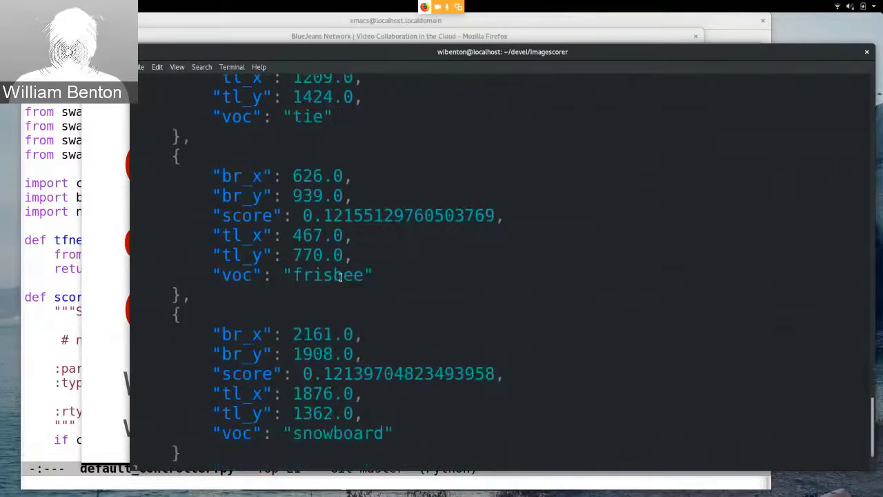
scroll(355, 431, down, 3)
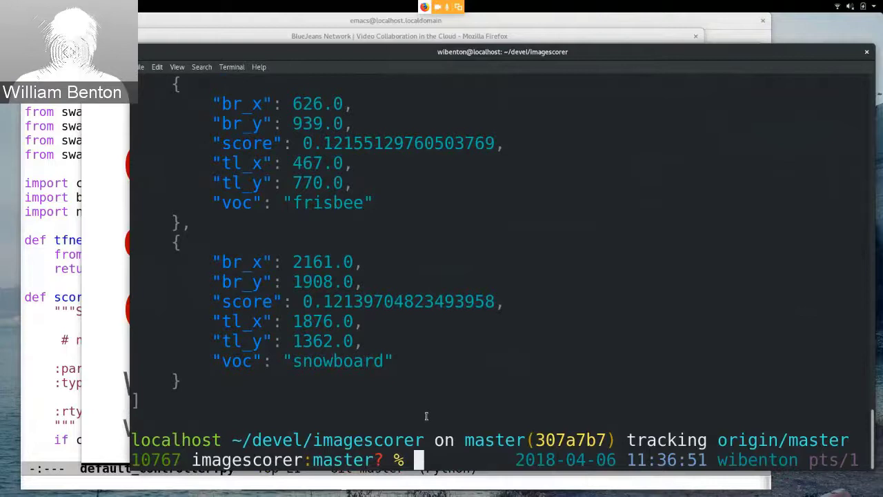
Step: Pipe the request into ./bb.py kid+dog.jpg and view the boxed output.jpg, then close the viewer
key(Up)
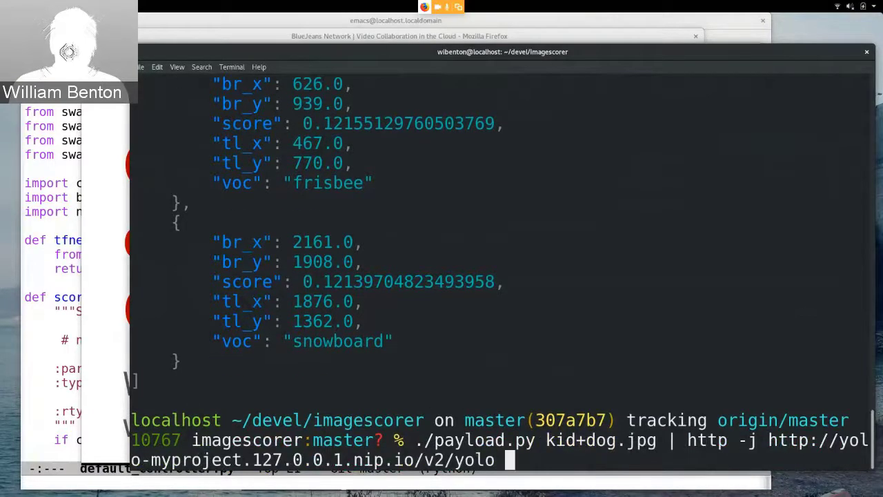
text(| ./)
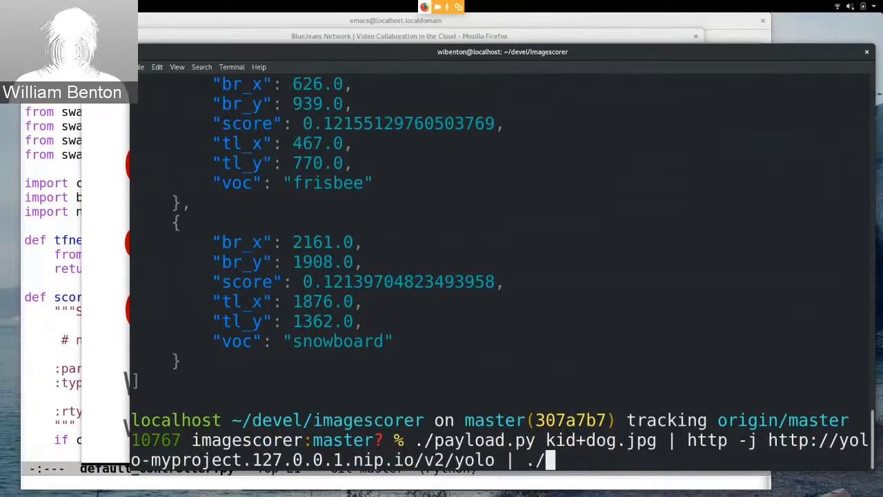
text(bb.py )
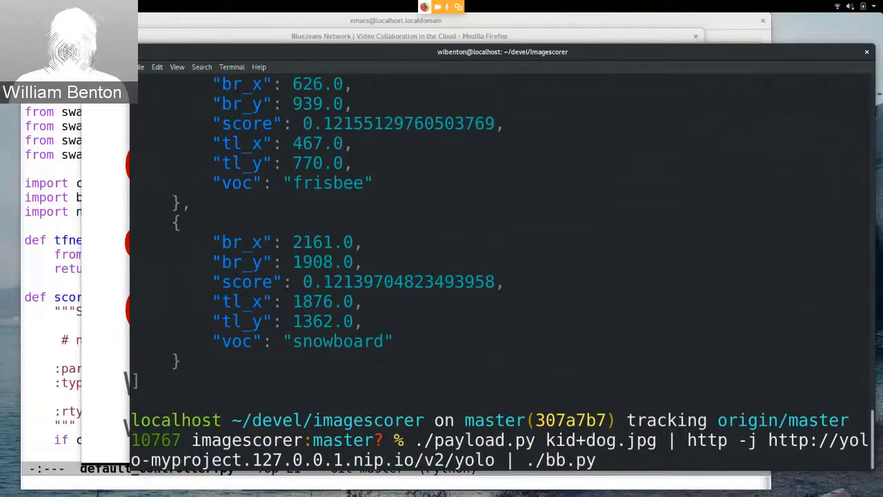
text(kid+dog.jpg)
key(Return)
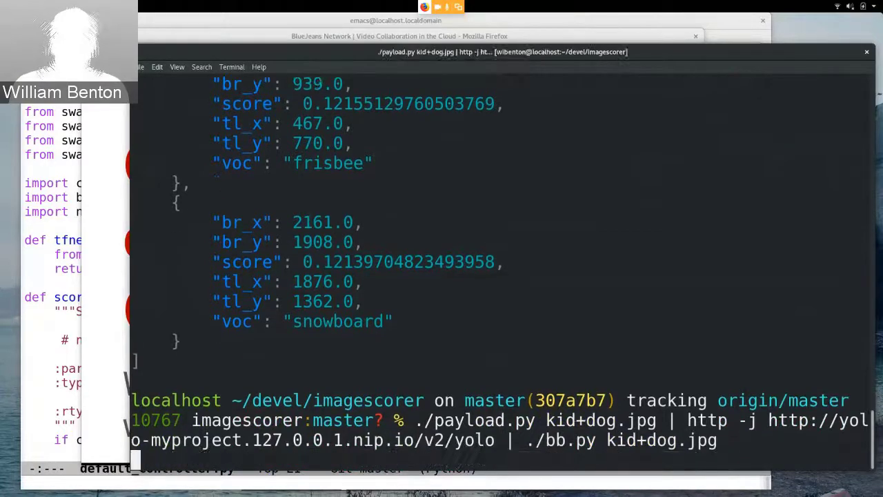
text(eo)
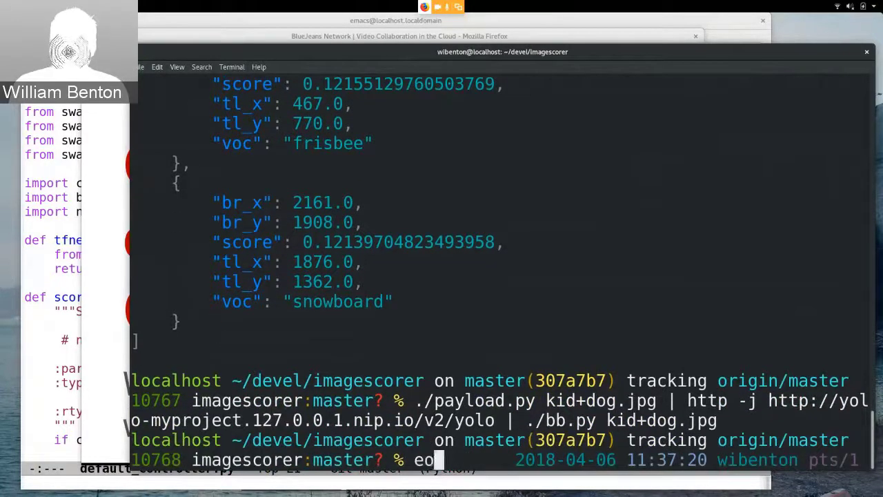
text(g output.jpg)
key(Return)
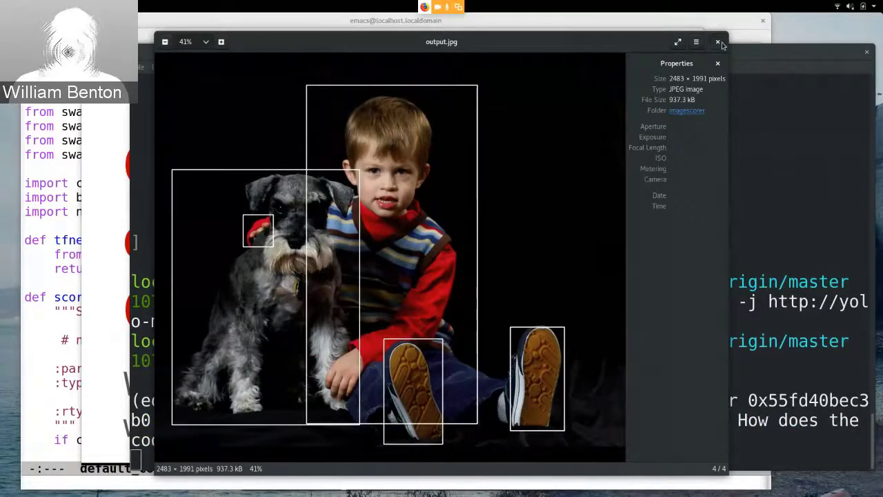
click(721, 43)
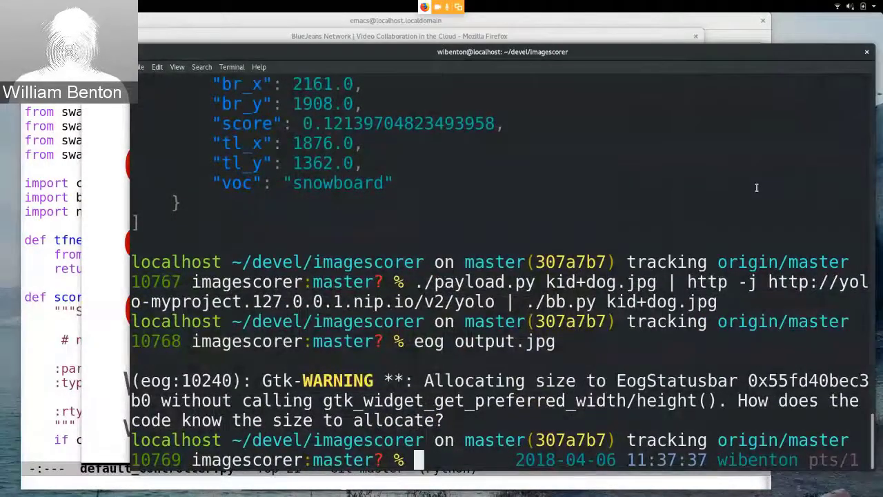
text(li)
Step: Show the definition of the list_classes helper with 'where list_classes'
key(Tab)
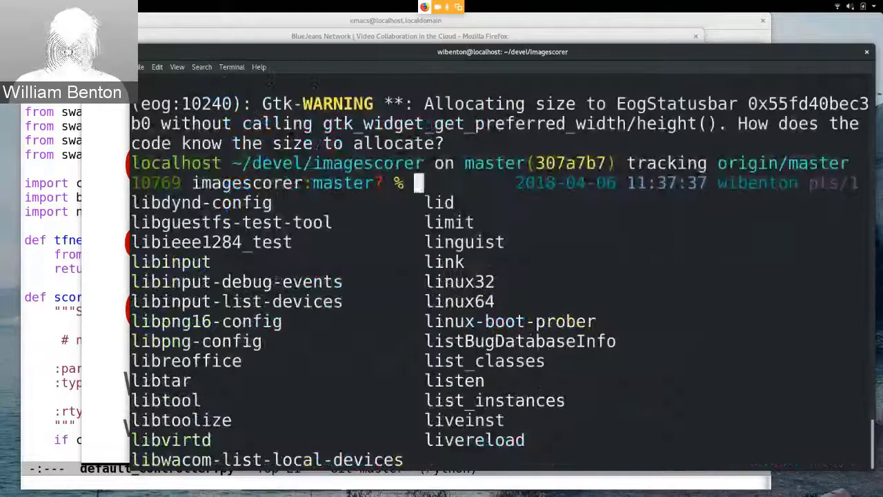
key(BackSpace)
key(BackSpace)
text(where list)
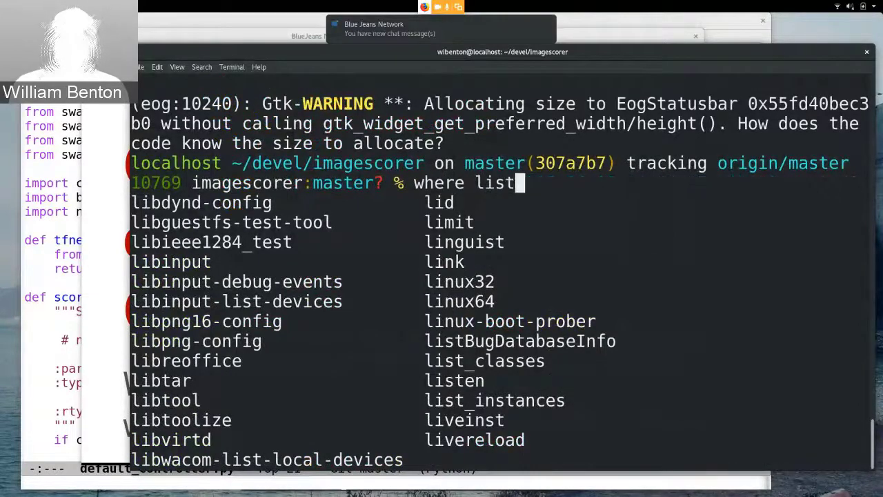
text(_classes)
key(Return)
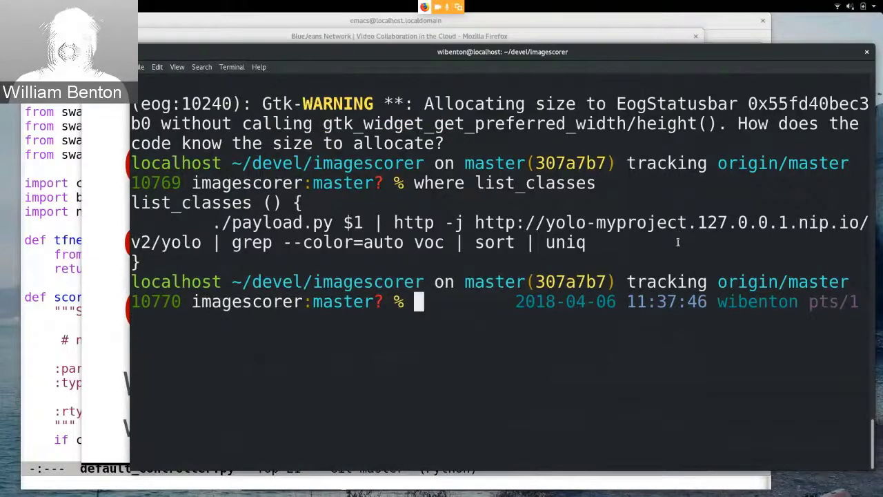
text(list_cl)
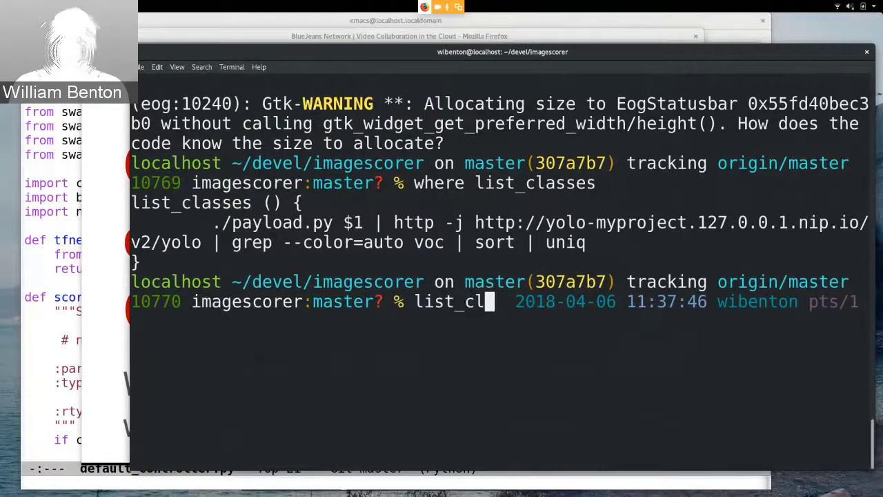
Step: List the classes detected in compton.jpg: bicycle and person
key(Tab)
text(comp)
key(Tab)
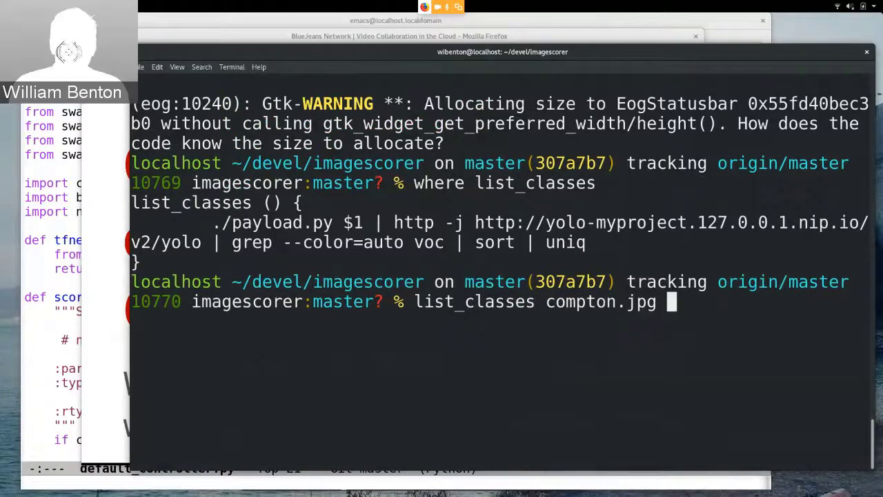
key(Return)
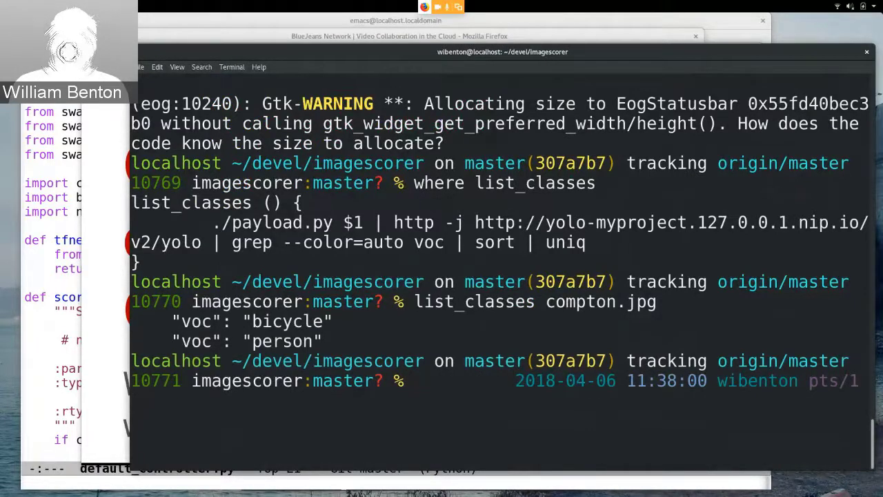
text(a)
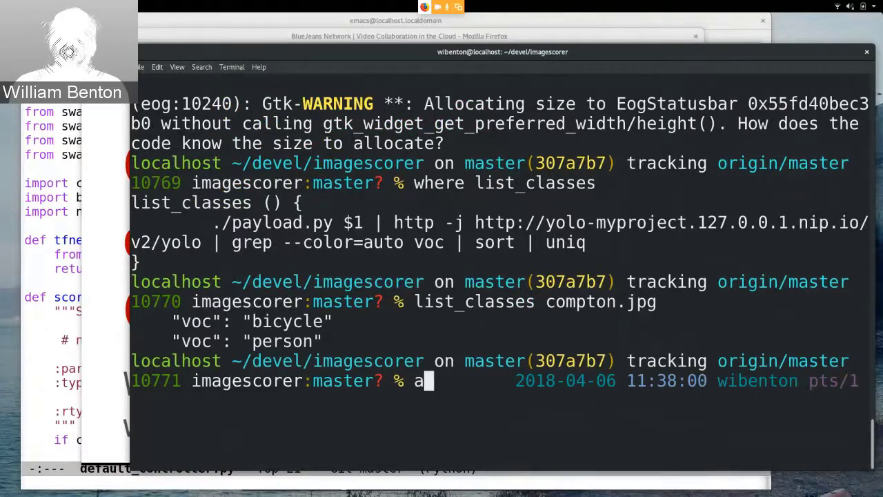
text(nnp)
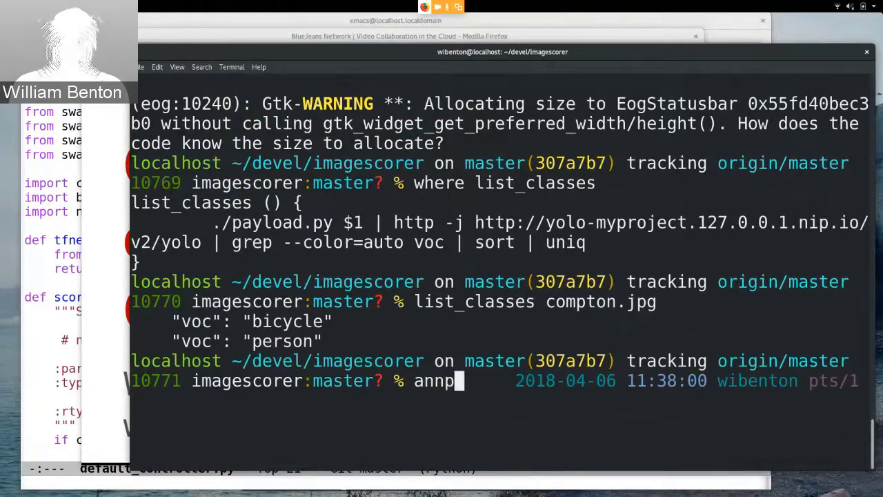
Step: Annotate compton.jpg with detection boxes using annotate_image
key(Tab)
text(co)
key(Tab)
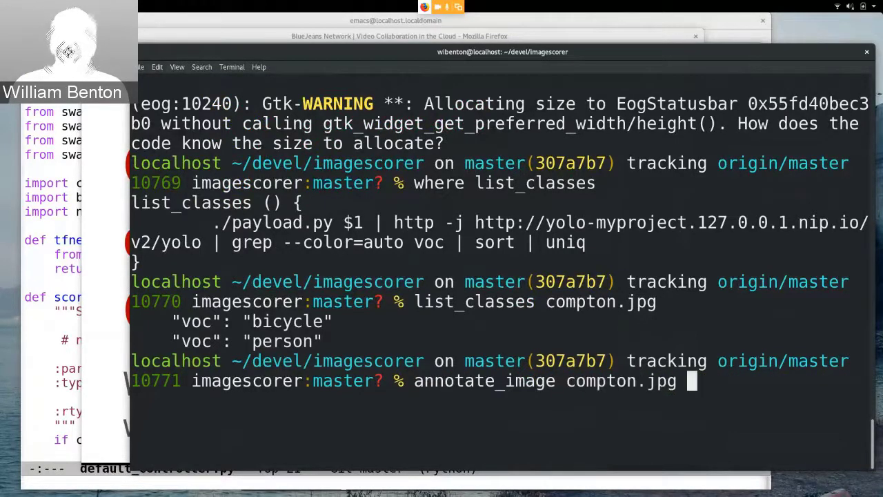
key(Return)
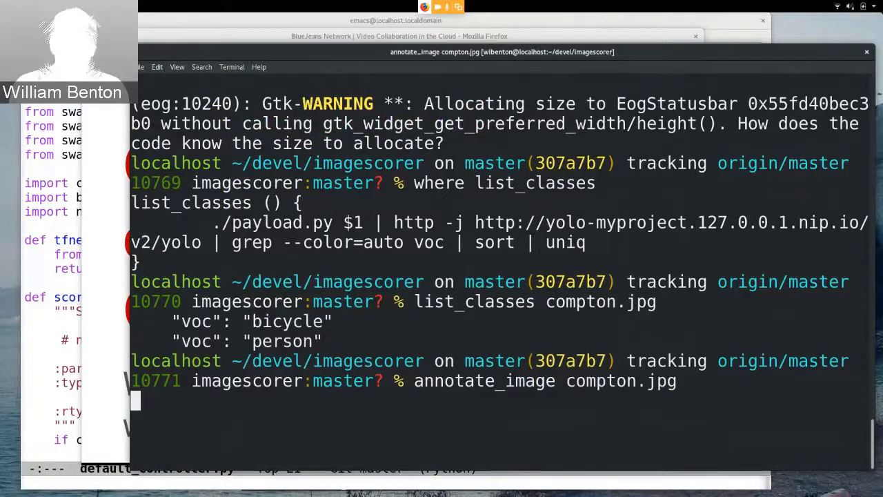
text(open ou)
Step: Try 'open output.jpg', then view output.jpg with eog instead
key(Tab)
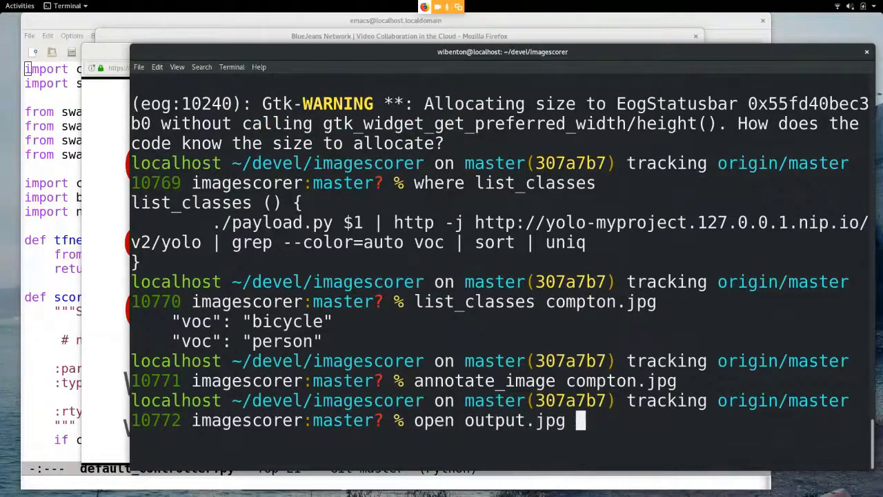
key(Return)
text(eog )
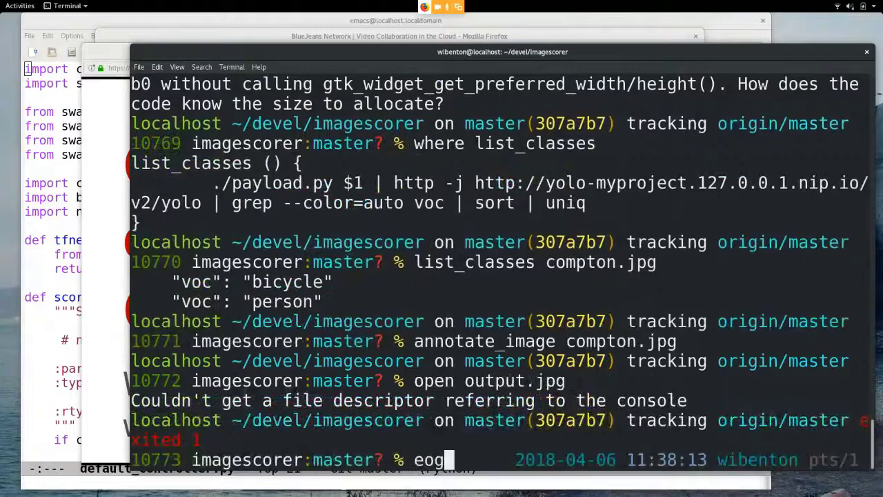
text(ou)
key(Tab)
key(Return)
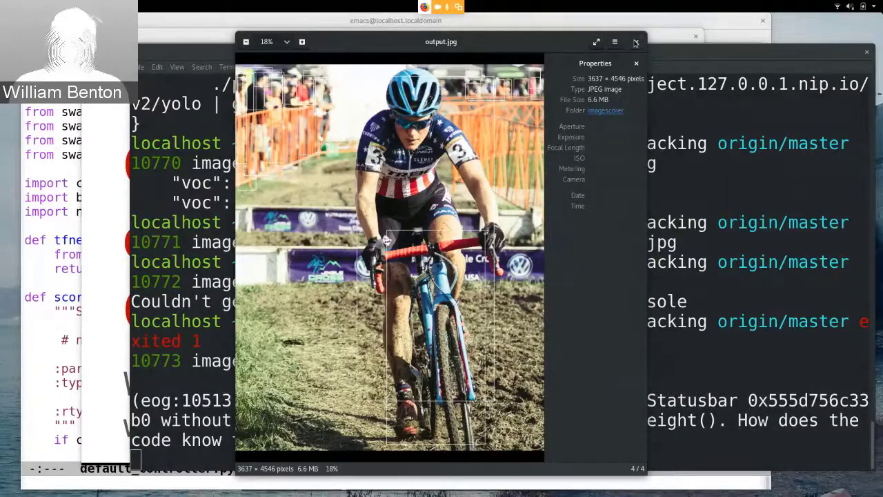
Step: Close the annotated cyclist image viewer to return to the prompt
click(636, 42)
text(lis)
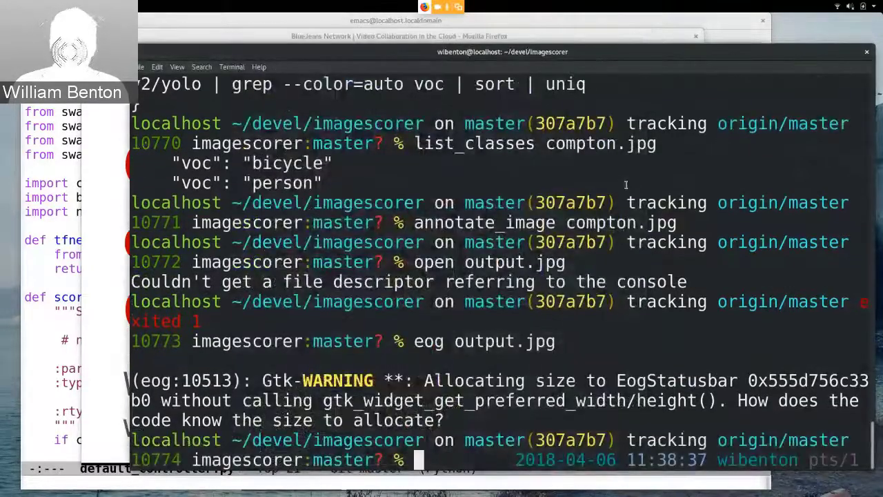
text(t)
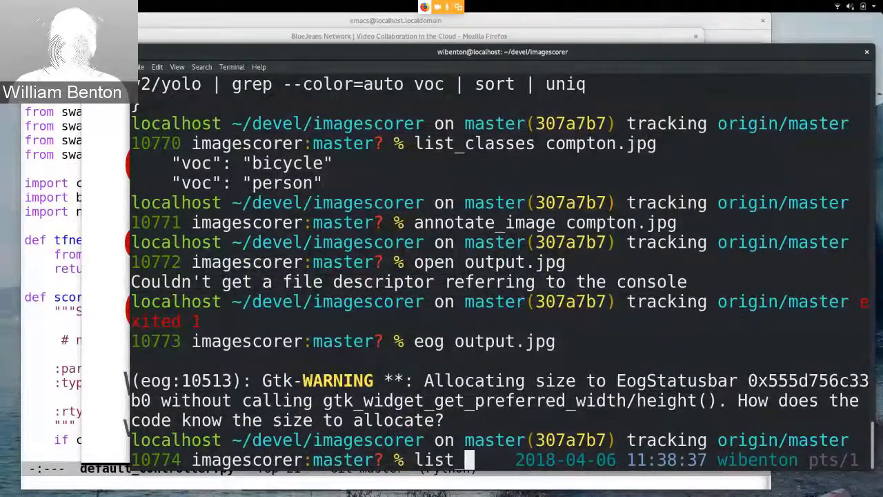
text(_classes macaw.jpg)
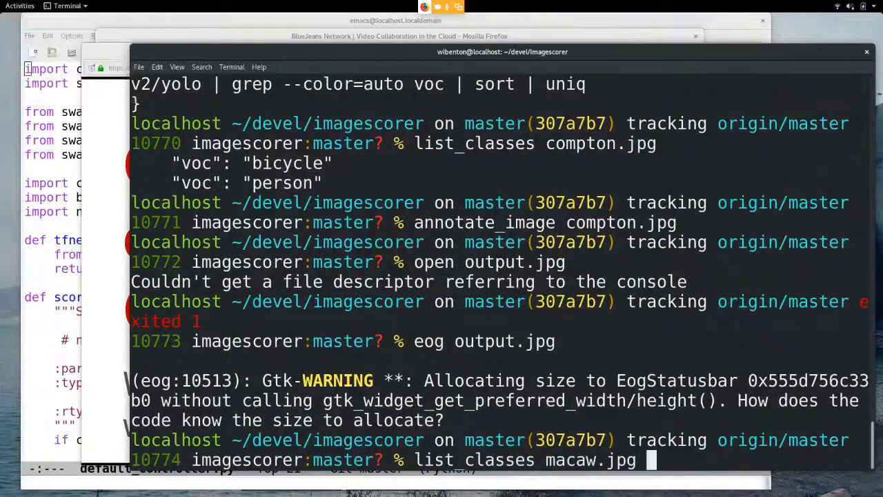
Step: List macaw.jpg's classes, then edit the command into annotate_image macaw.jpg and run it
key(Return)
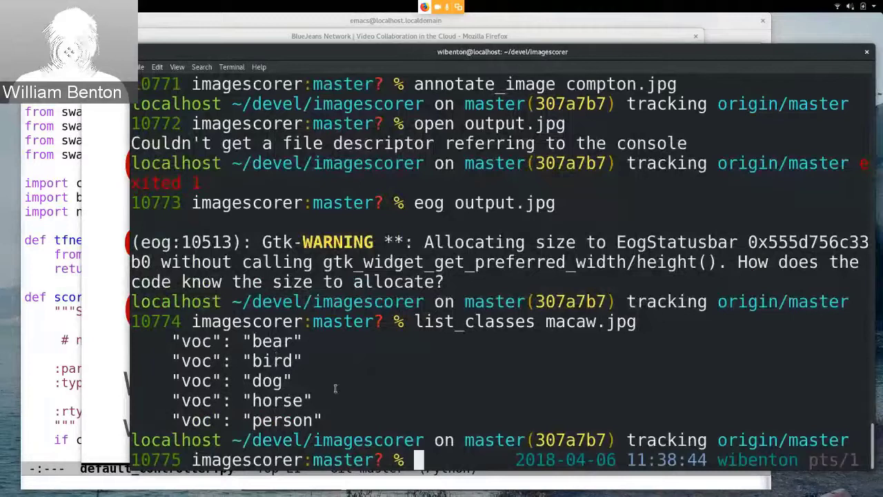
key(Up)
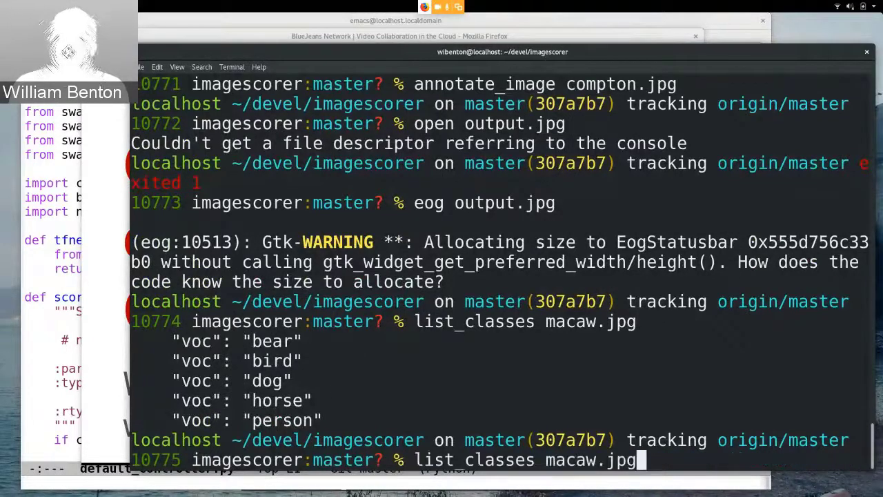
key(Left)
key(alt+b)
key(Left)
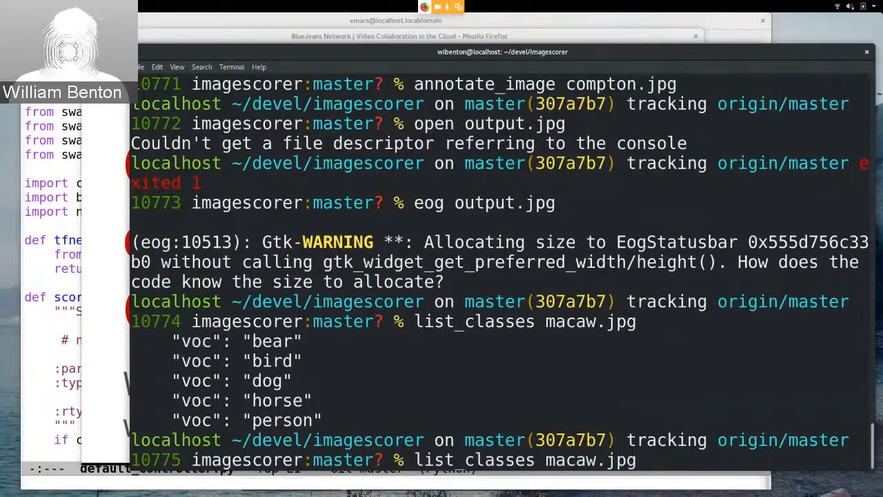
key(BackSpace)
key(ctrl+w)
text(an)
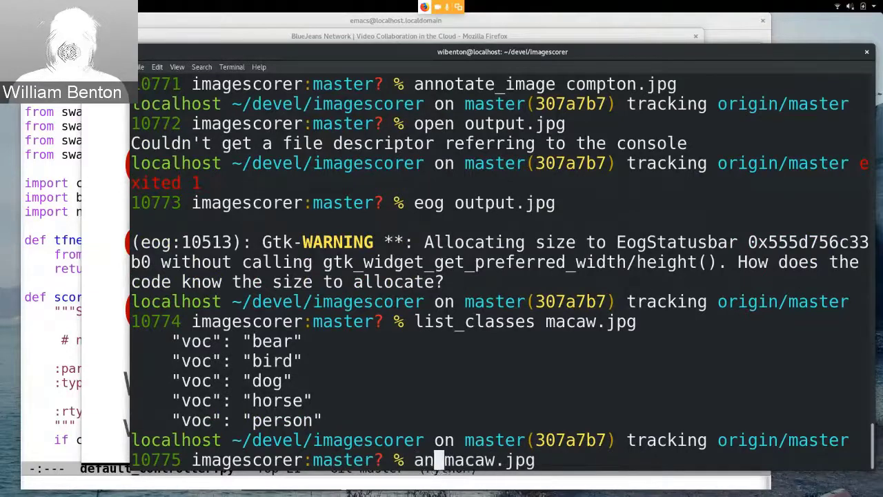
text(no)
key(Tab)
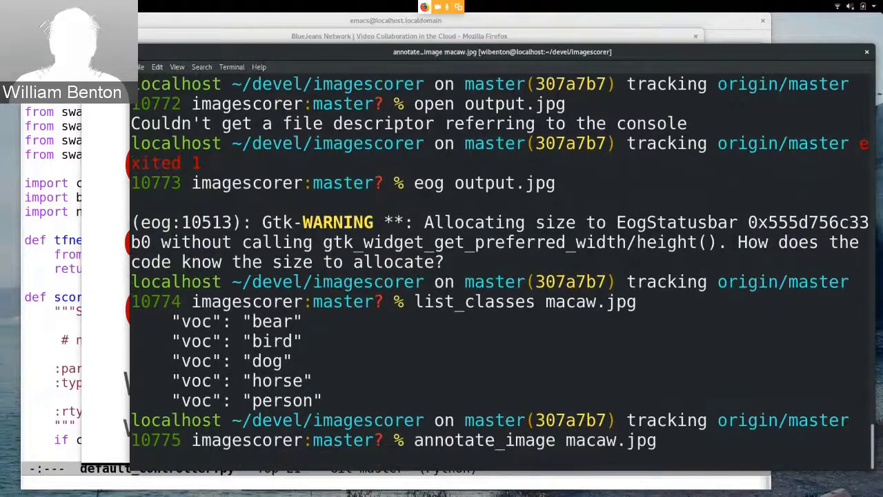
key(Return)
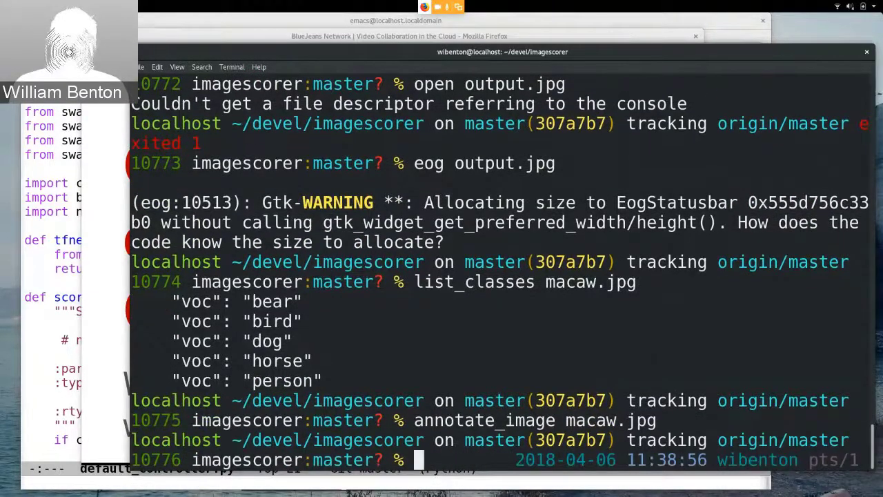
text(eog o)
Step: Bring back the eog output.jpg command at the next prompt
key(Tab)
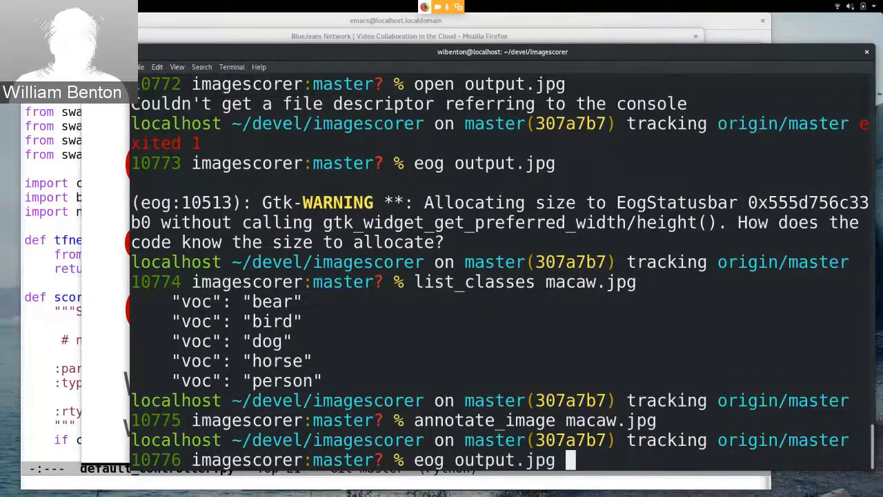
Step: Display the annotated macaw output.jpg in the image viewer
key(Return)
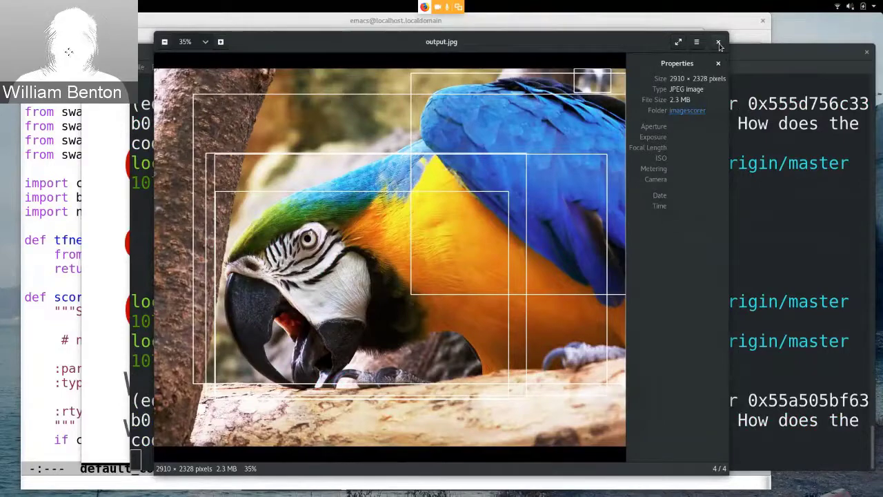
Step: Close the annotated macaw image to return to the terminal prompt
click(719, 44)
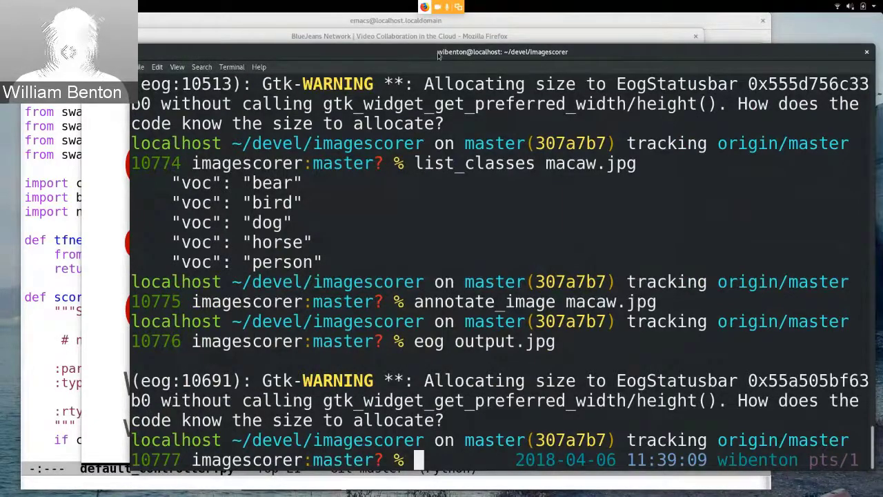
Step: Walk down default_controller.py from the imports to the score_image JSON handling and imdecode line
click(485, 25)
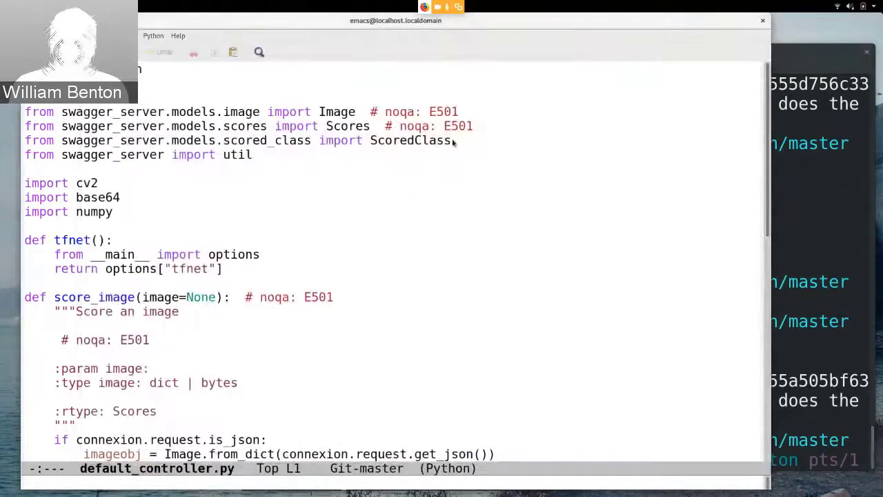
key(Down)
key(Down)
key(Down)
key(Down)
key(Down)
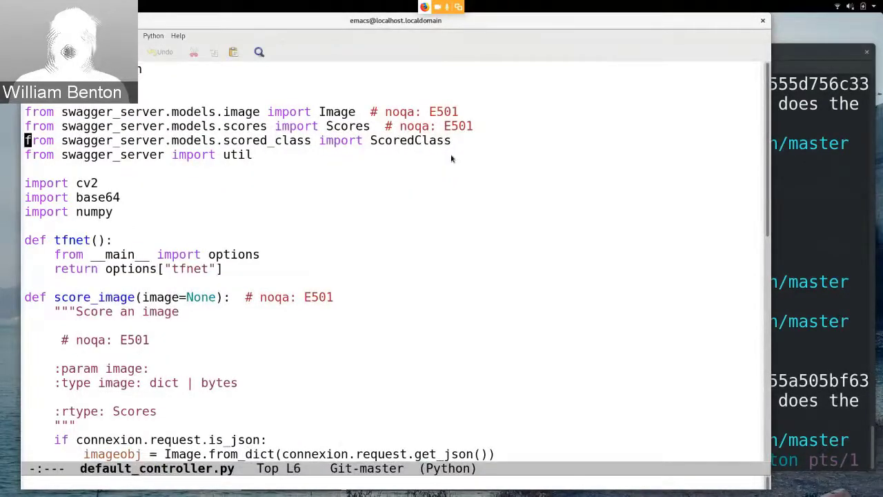
key(Down)
key(Down)
key(Down)
key(Down)
key(Down)
key(Down)
key(Down)
key(Down)
key(Down)
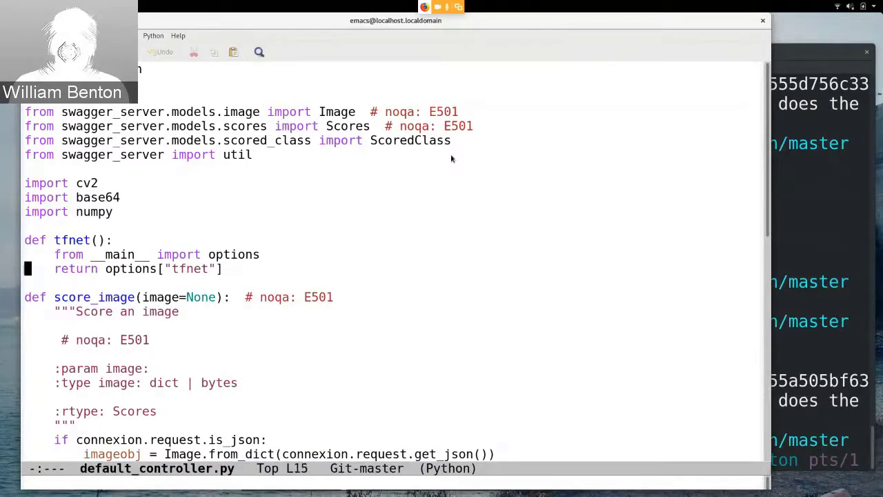
key(Down)
key(Down)
key(Down)
key(Down)
key(Down)
key(Down)
key(Down)
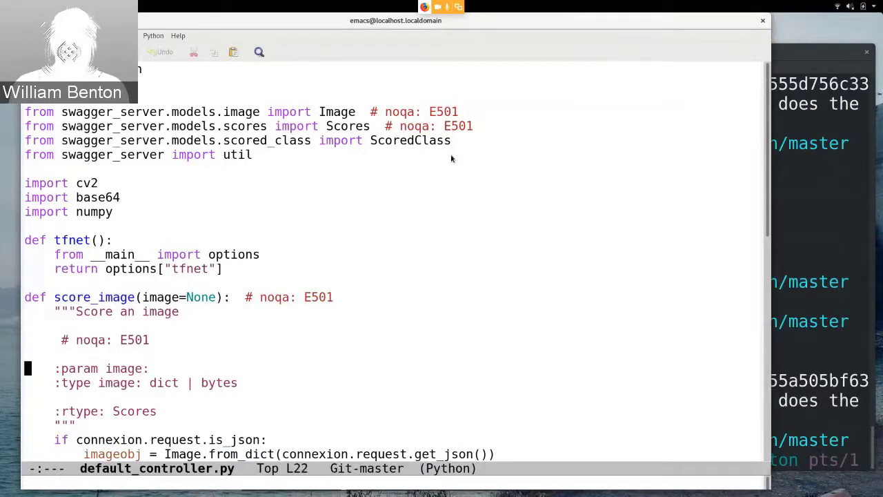
key(Down)
key(Down)
key(Down)
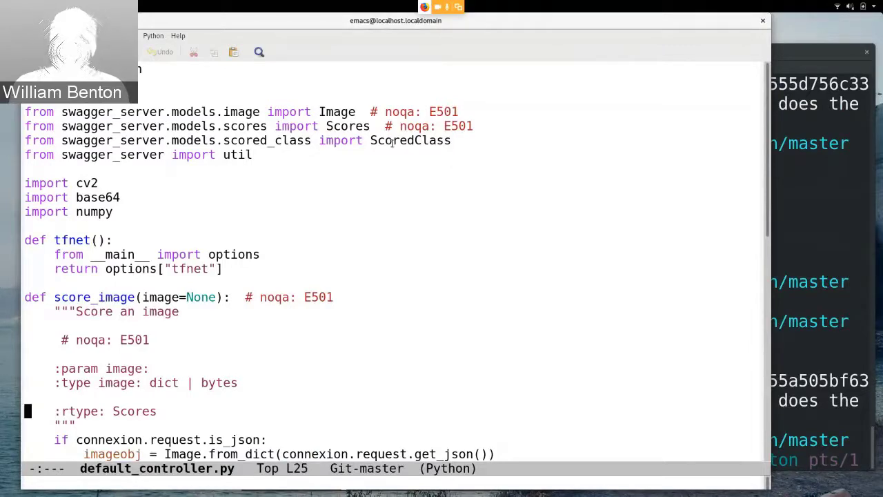
key(Down)
key(Down)
key(Down)
key(Down)
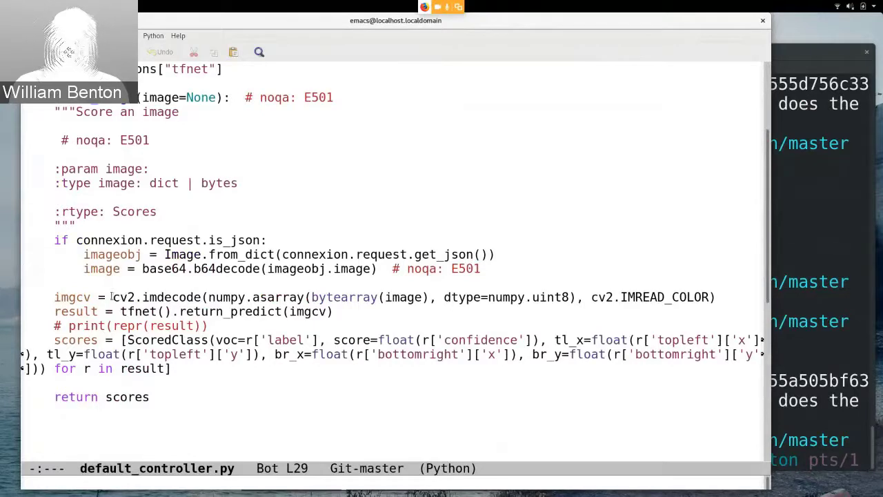
key(Down)
key(Down)
key(Right)
key(Right)
key(Right)
key(Right)
key(Right)
key(Right)
key(ctrl+space)
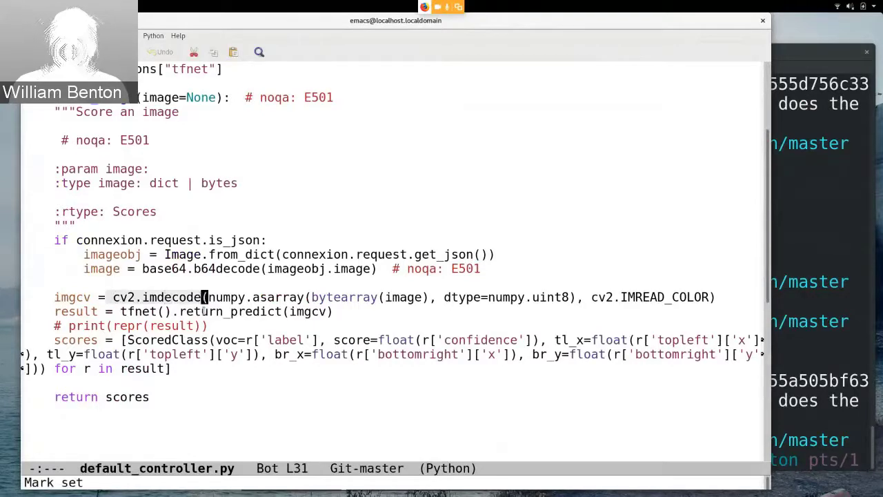
Step: Highlight the tfnet().return_predict(imgcv) call and the scores statement, then switch buffers to yolo.yaml
key(Down)
key(alt+b)
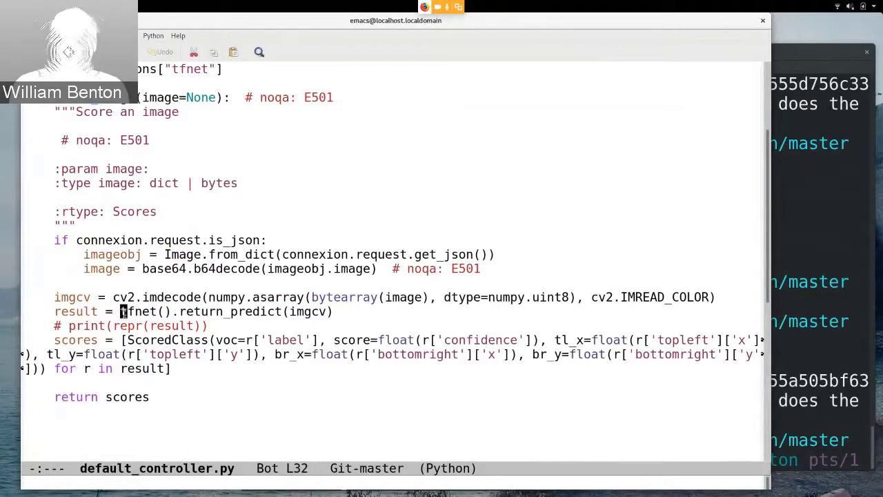
drag(121, 311, 336, 312)
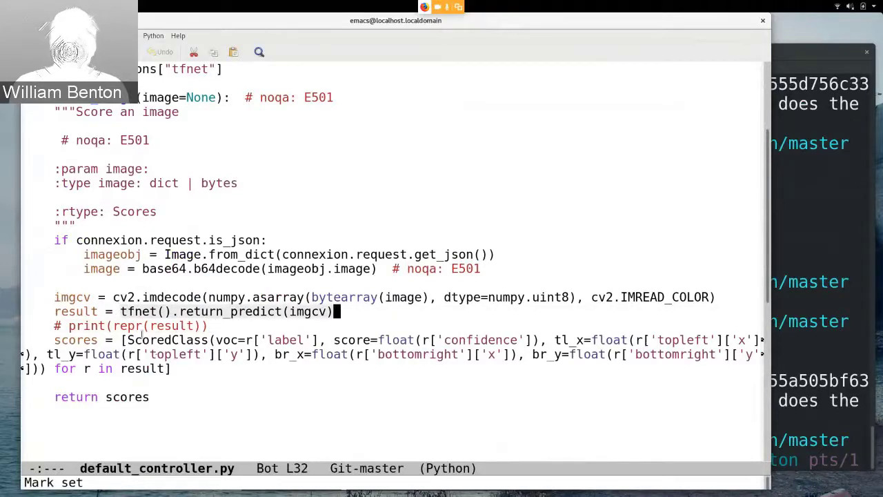
key(Down)
key(Down)
key(ctrl+space)
key(Down)
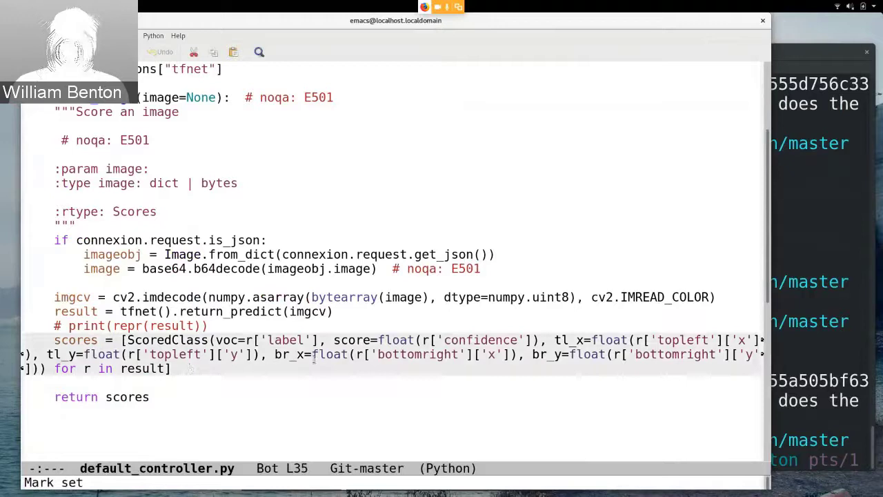
click(314, 356)
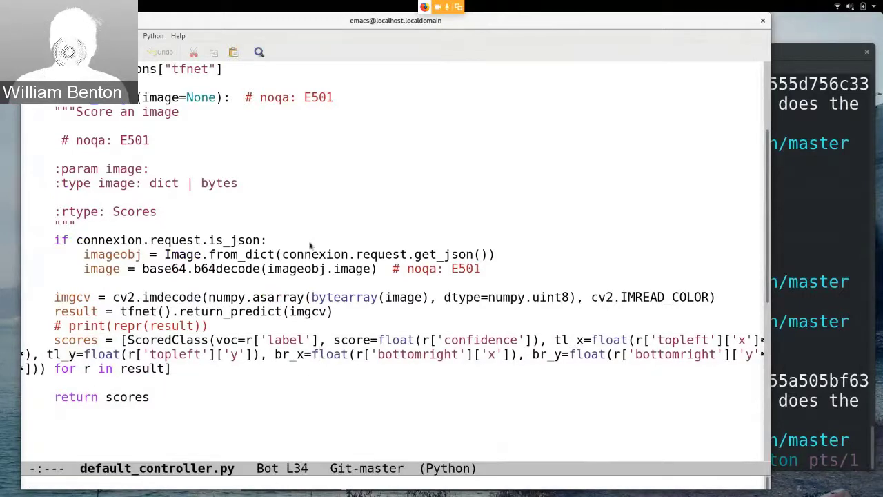
key(ctrl+x)
key(b)
Step: Review yolo.yaml's Service ports, Route and DeploymentConfig, then return to the terminal
key(Return)
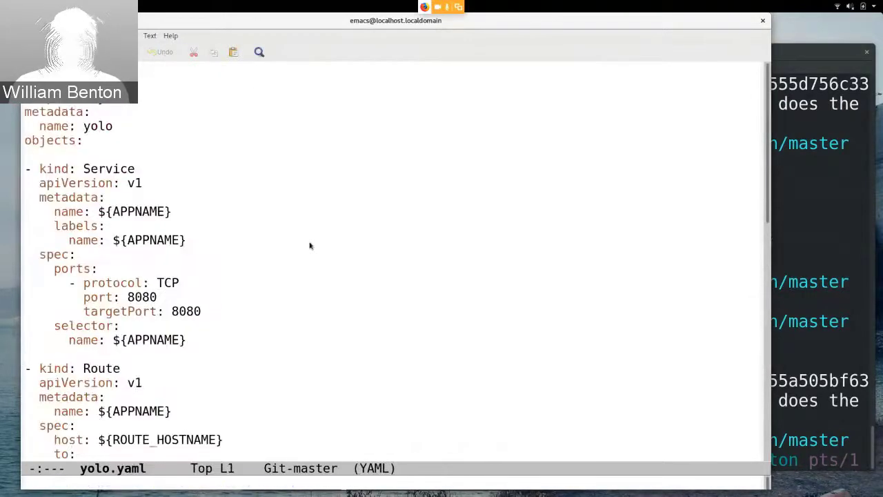
key(Down)
key(Down)
key(Down)
key(Down)
key(Down)
key(Down)
key(Down)
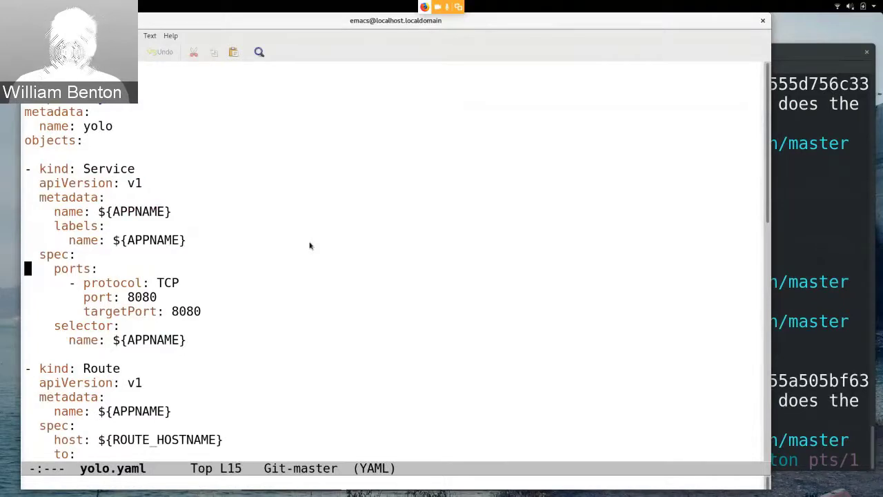
key(Down)
key(Down)
key(Down)
key(Down)
key(Down)
key(Down)
key(Down)
key(Down)
key(Down)
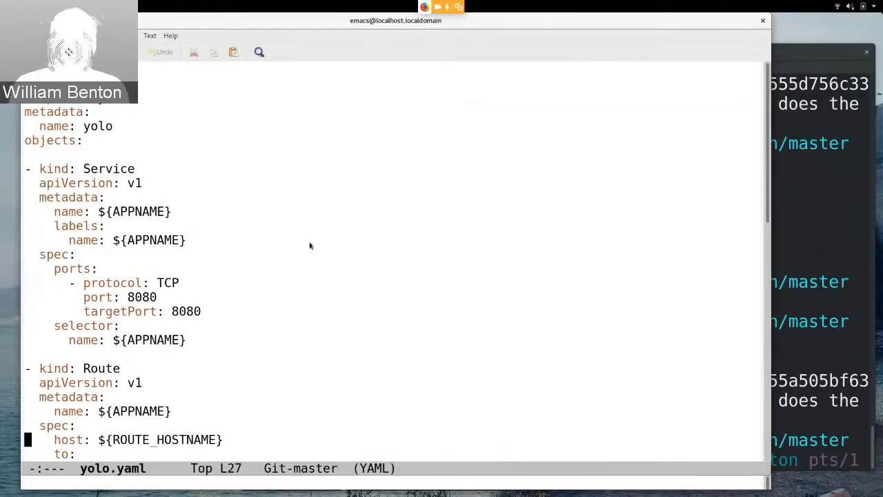
key(Down)
key(Down)
key(Down)
key(Down)
key(Down)
key(Down)
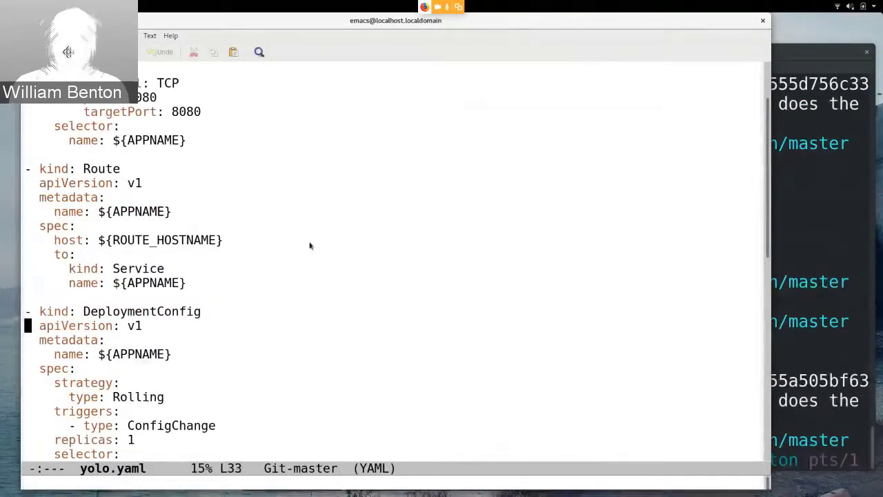
key(Down)
key(Down)
key(Down)
key(Down)
key(Down)
key(Down)
key(Down)
key(Down)
key(Down)
key(Down)
key(Down)
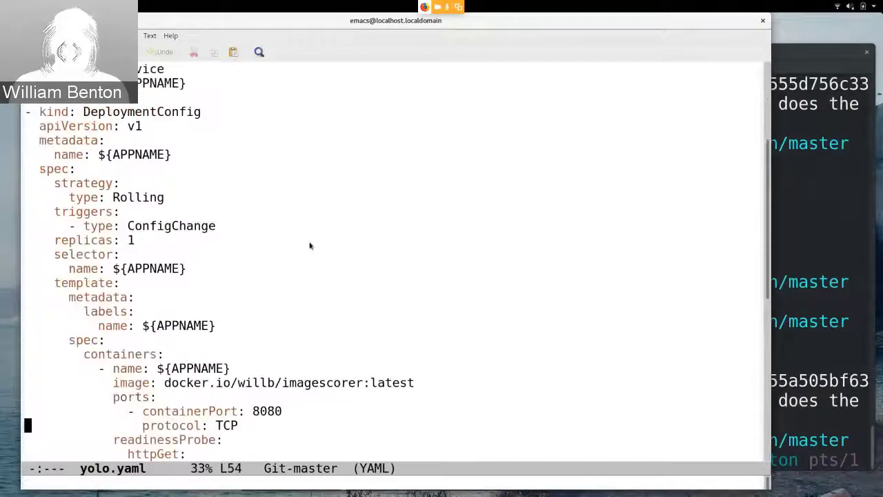
key(Down)
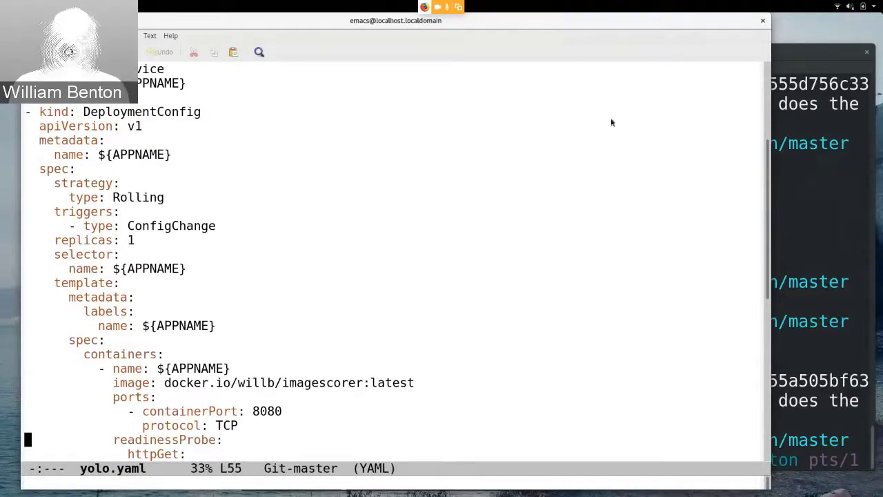
click(778, 55)
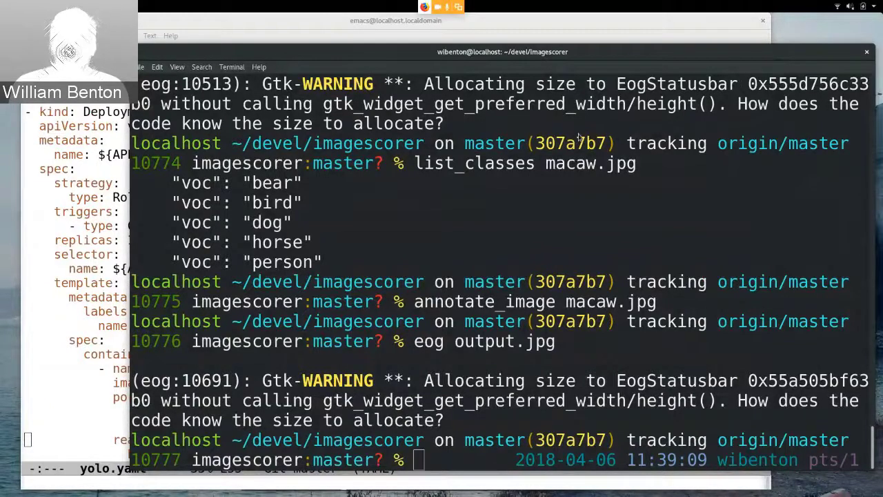
Step: Switch from the terminal to the Firefox window showing the Google Slides deck
key(alt+Tab)
key(alt+Tab)
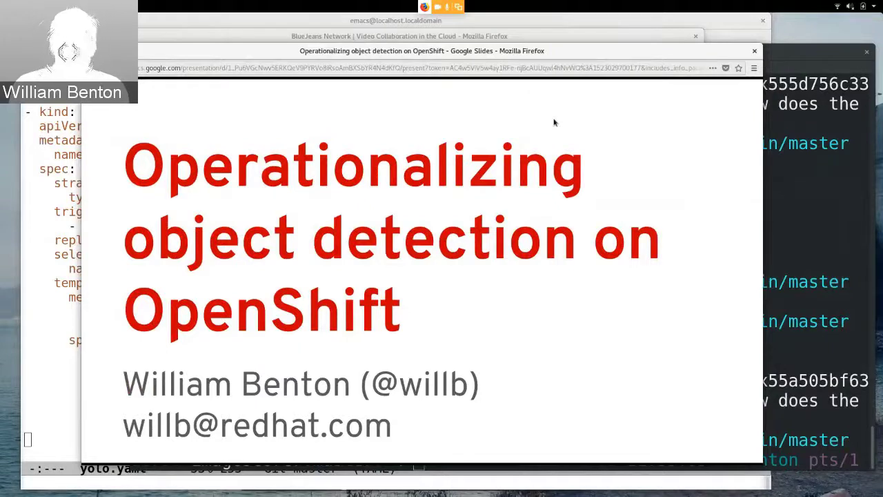
Step: Advance to the Resources slide linking the YOLO talk, Darkflow and OpenShift
key(Right)
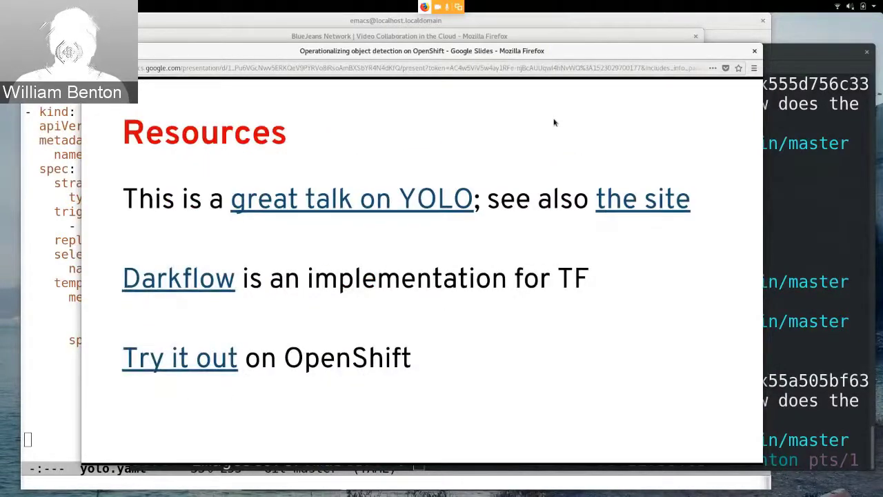